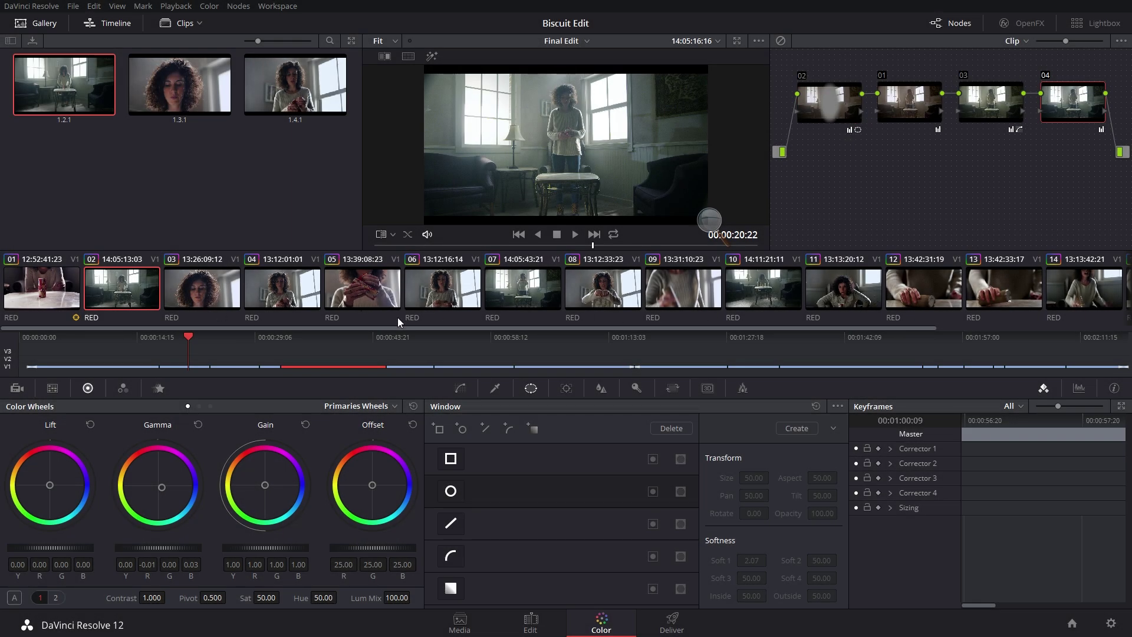
Save the Biscuit Edit project and move the playhead slightly back within clip 02.
key(ctrl+s)
drag(186, 337, 176, 337)
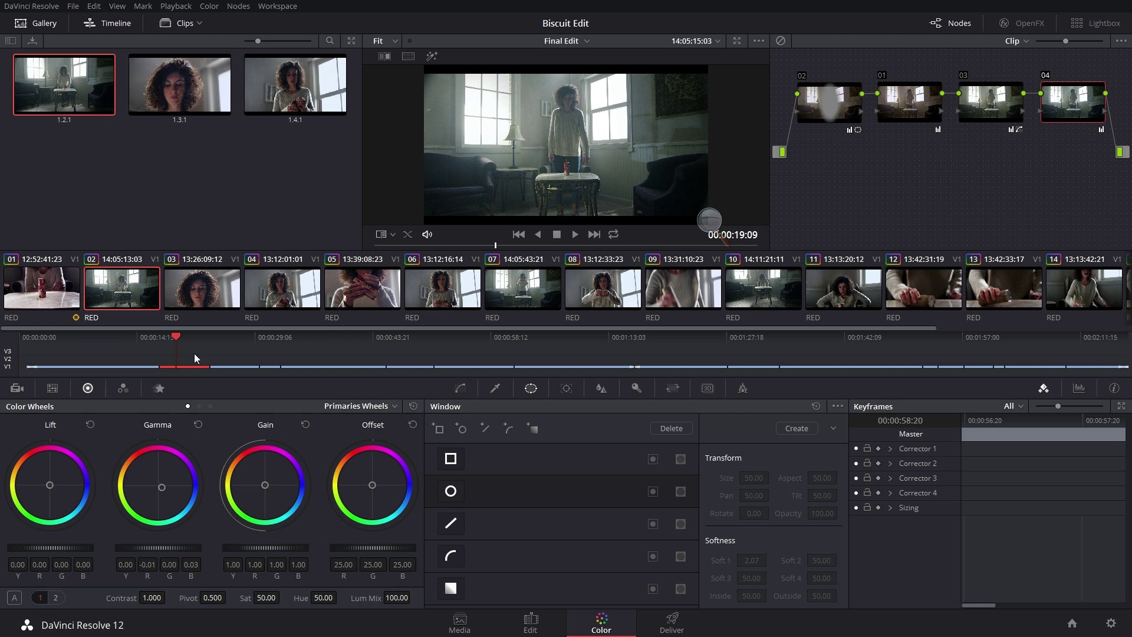
Select all timeline clips and add them to a new color group named SHARPEN.
click(49, 288)
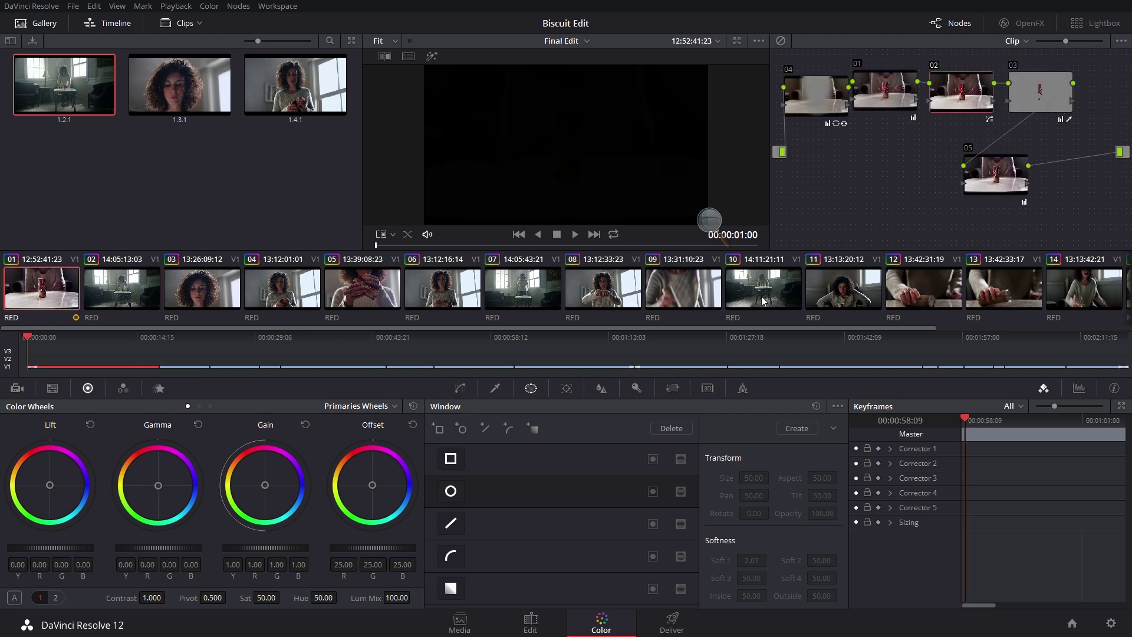
drag(178, 328, 501, 326)
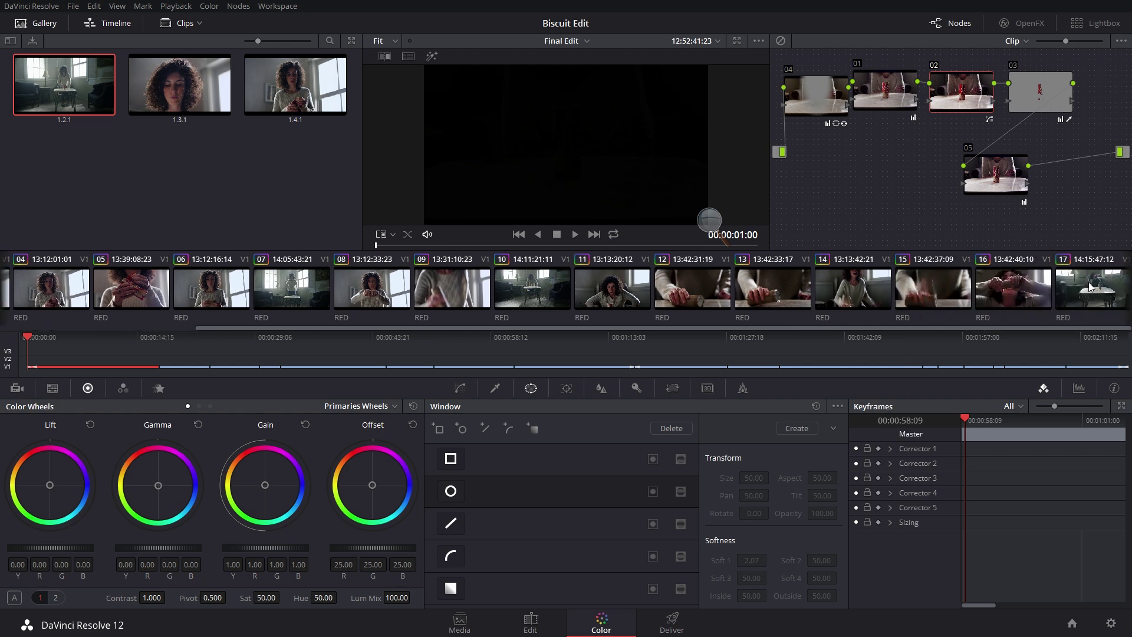
key(ctrl+a)
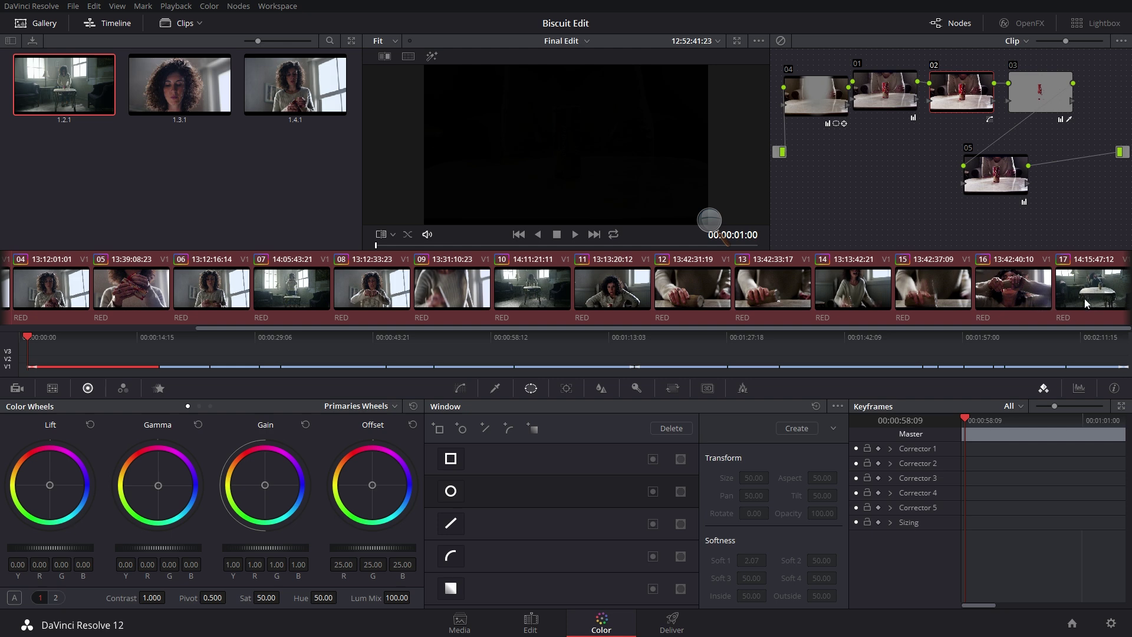
drag(356, 331, 154, 330)
right_click(129, 298)
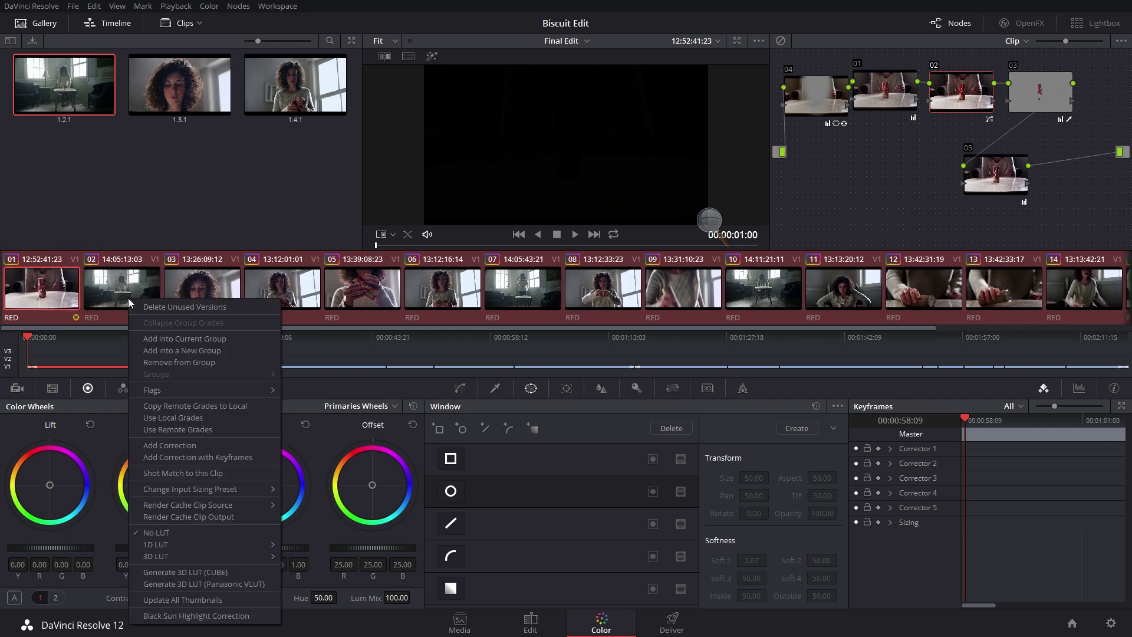
click(175, 348)
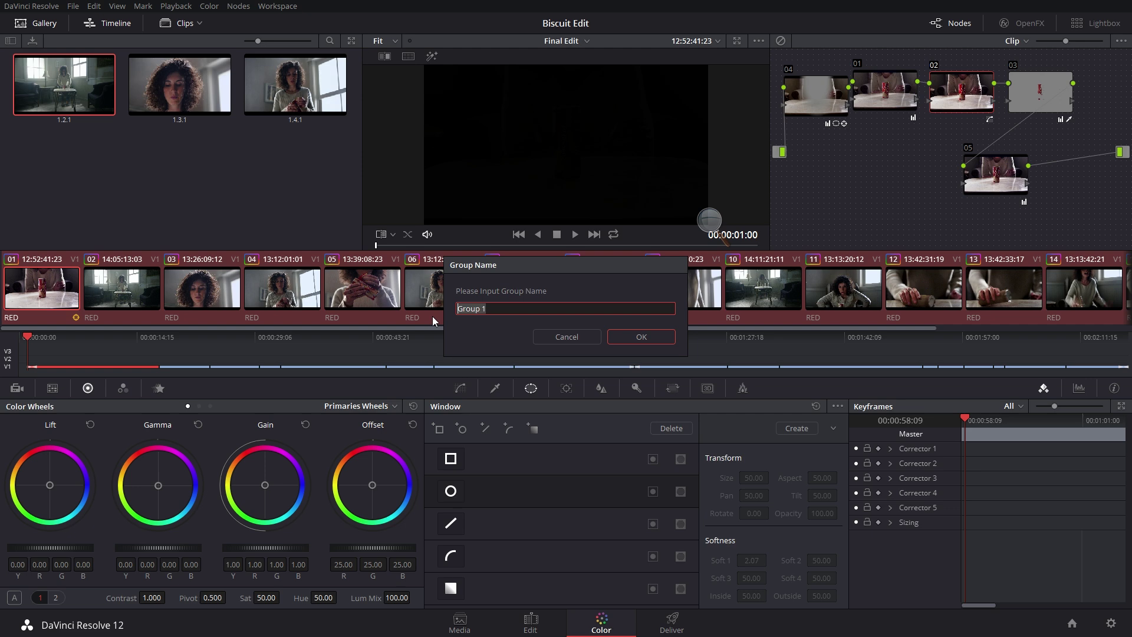
text(SHARPEN)
click(643, 338)
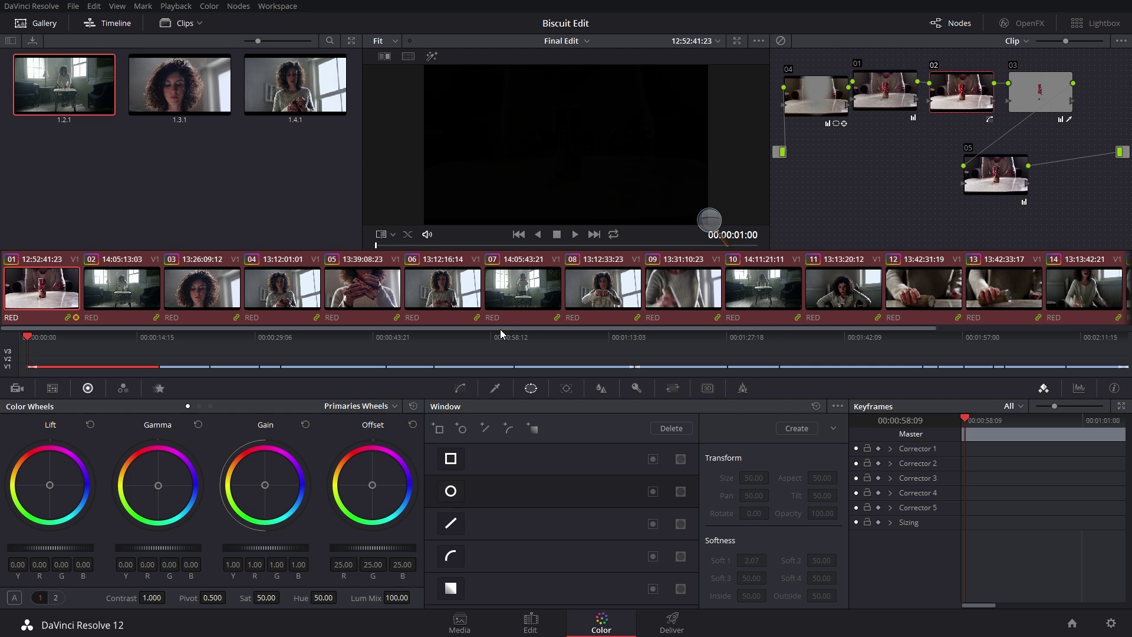
Preview clips 02, 03, 04, 06, back to 03 and 04, then 09, ending on 08.
click(111, 305)
click(196, 303)
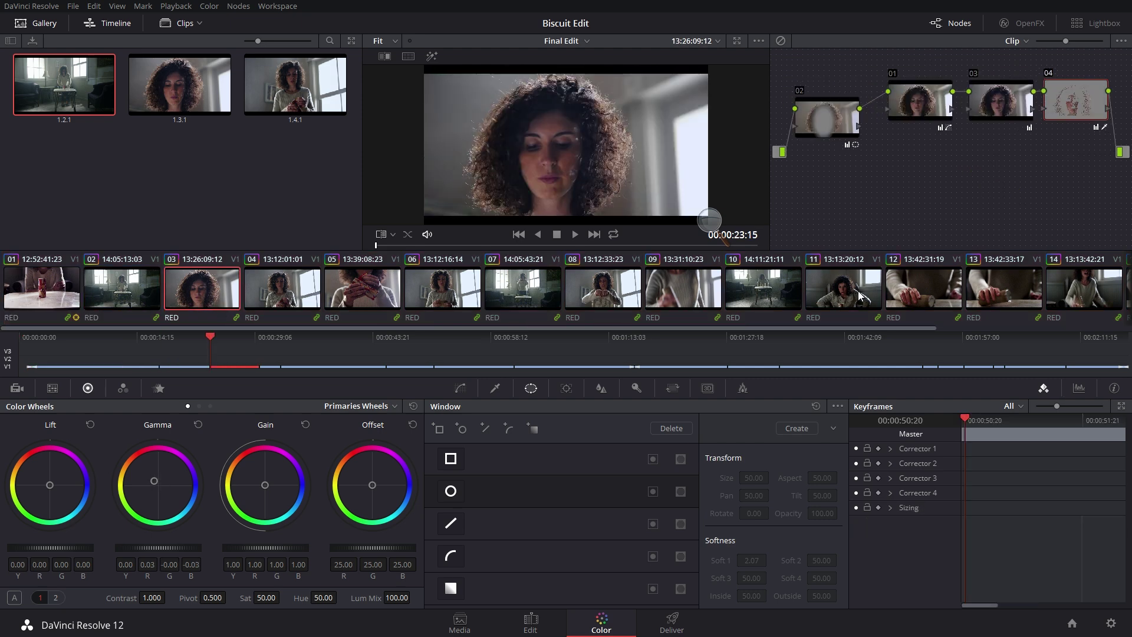
click(299, 290)
click(448, 291)
click(204, 301)
click(262, 302)
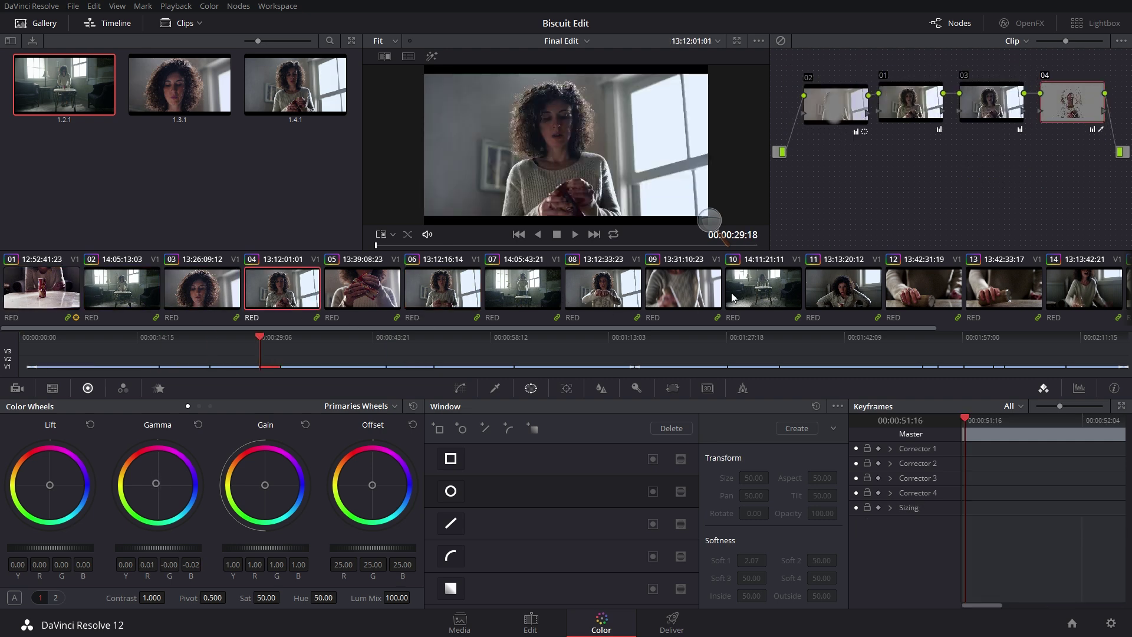
click(665, 300)
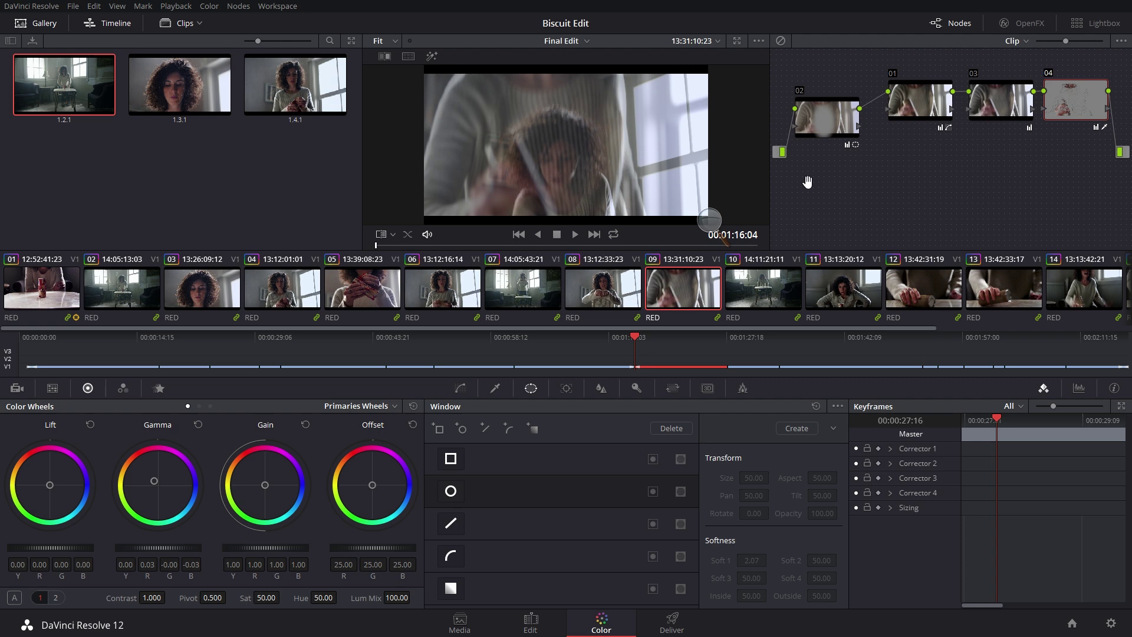
click(590, 294)
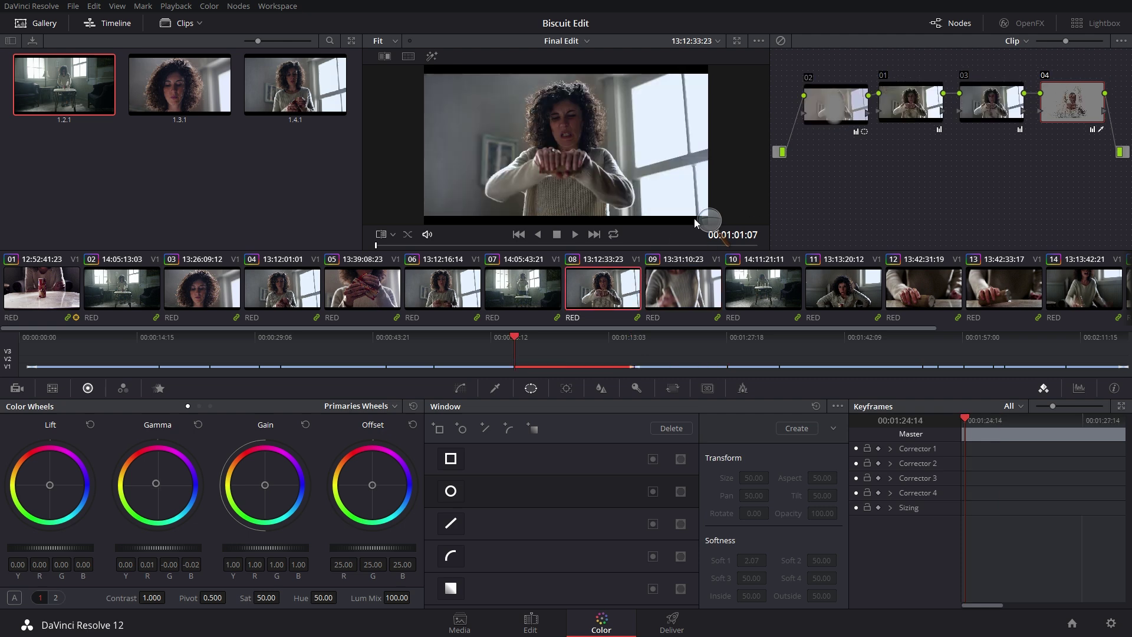
Switch the node editor to Group Post-Clip and move node 01 toward the graph centre.
click(1017, 43)
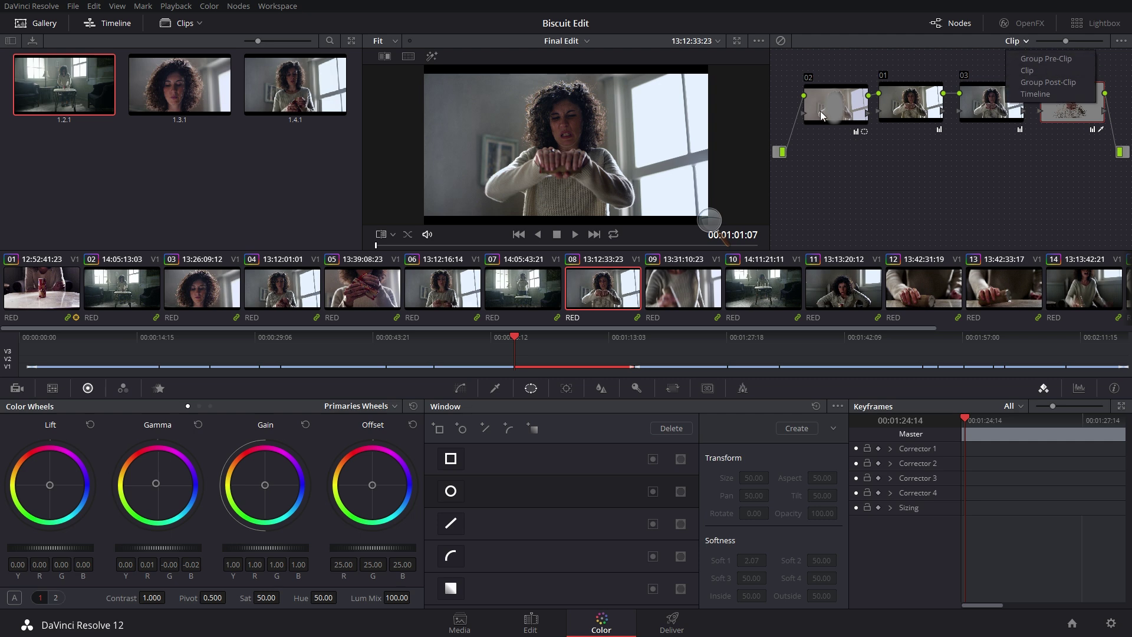
click(1047, 86)
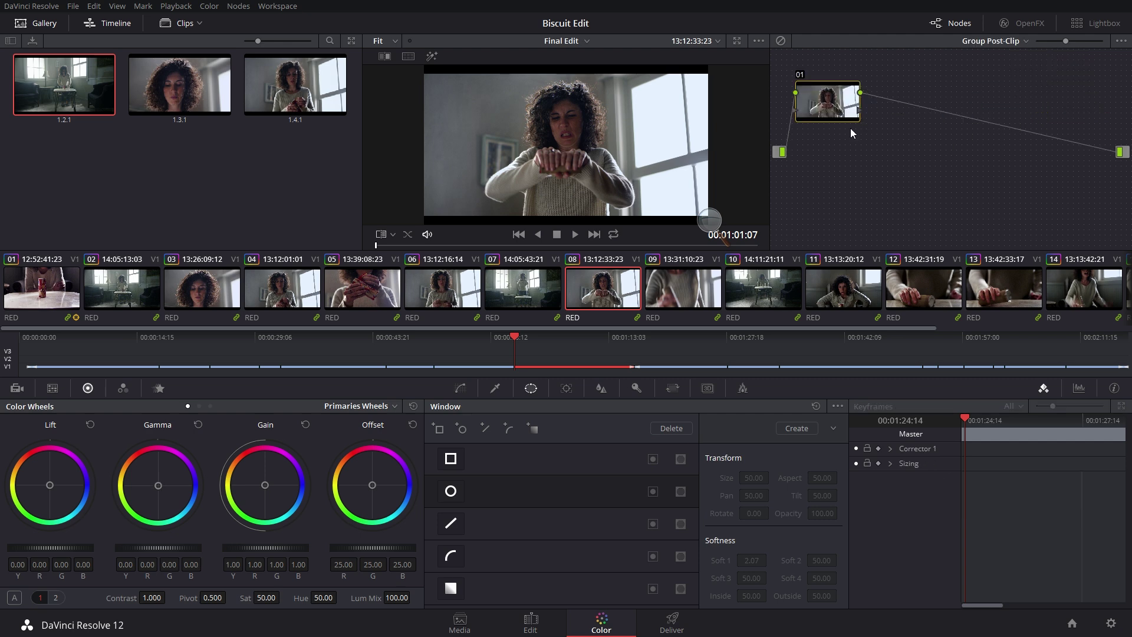
drag(832, 105, 860, 96)
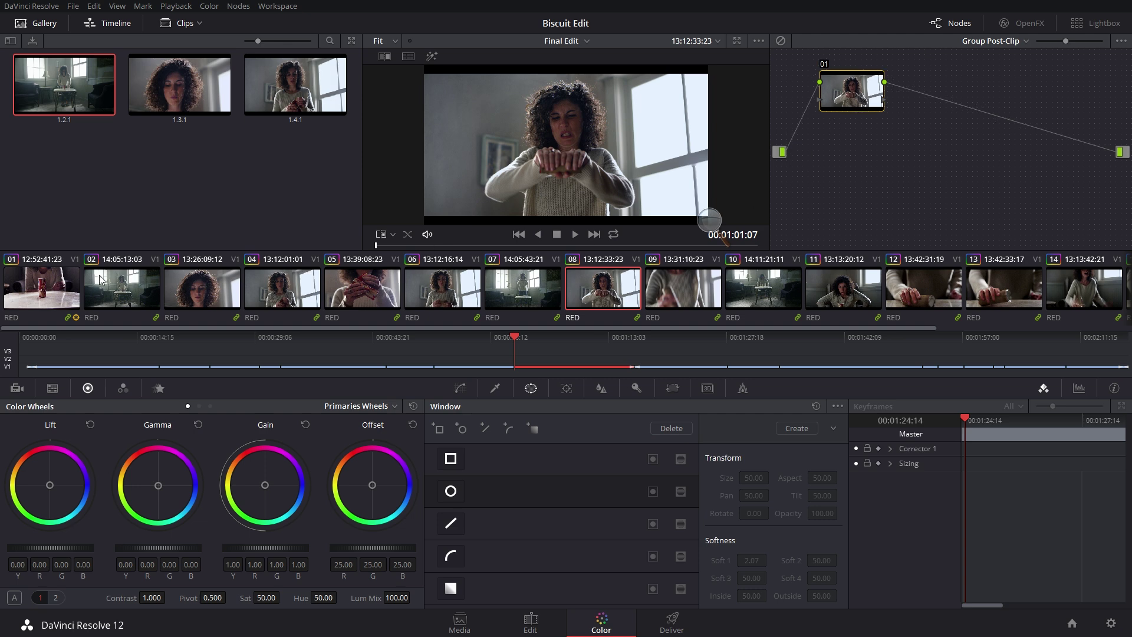
drag(849, 95, 932, 114)
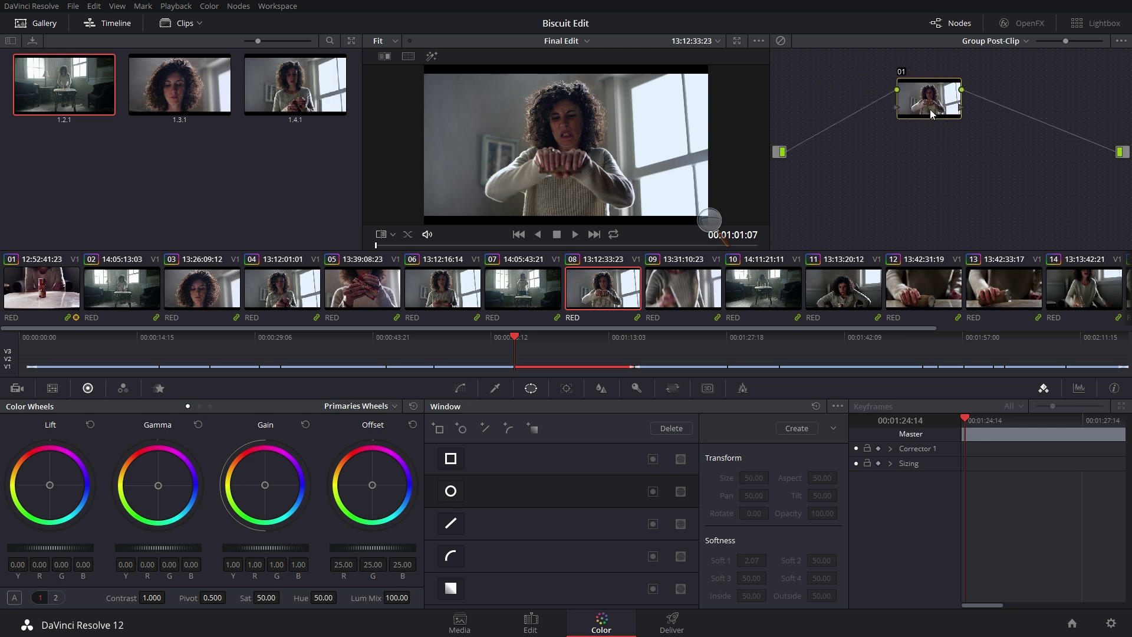
Shape an S-curve on node 01's luma curve, undoing the final highlight tweak.
click(461, 389)
drag(497, 554, 503, 561)
drag(585, 500, 570, 476)
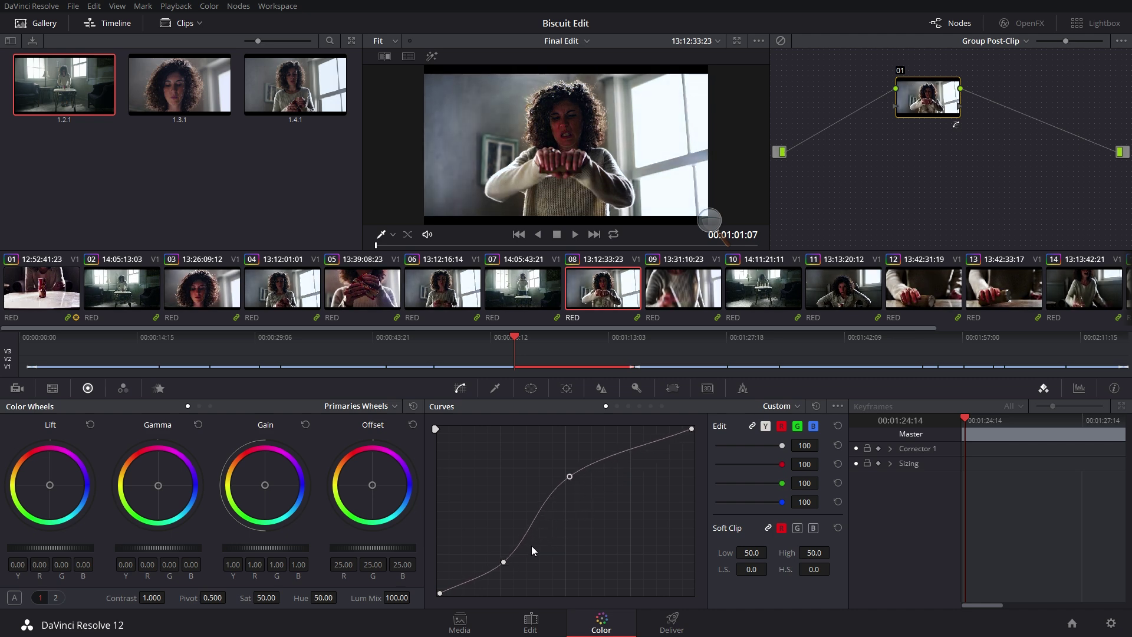
drag(503, 561, 503, 563)
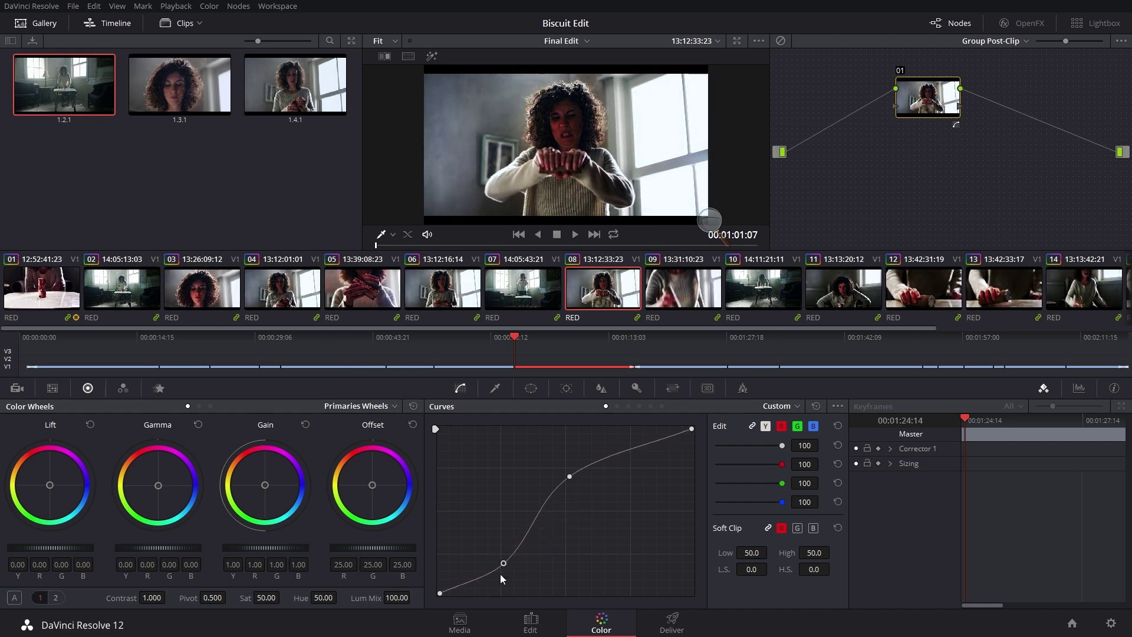
drag(503, 563, 518, 560)
drag(570, 476, 573, 458)
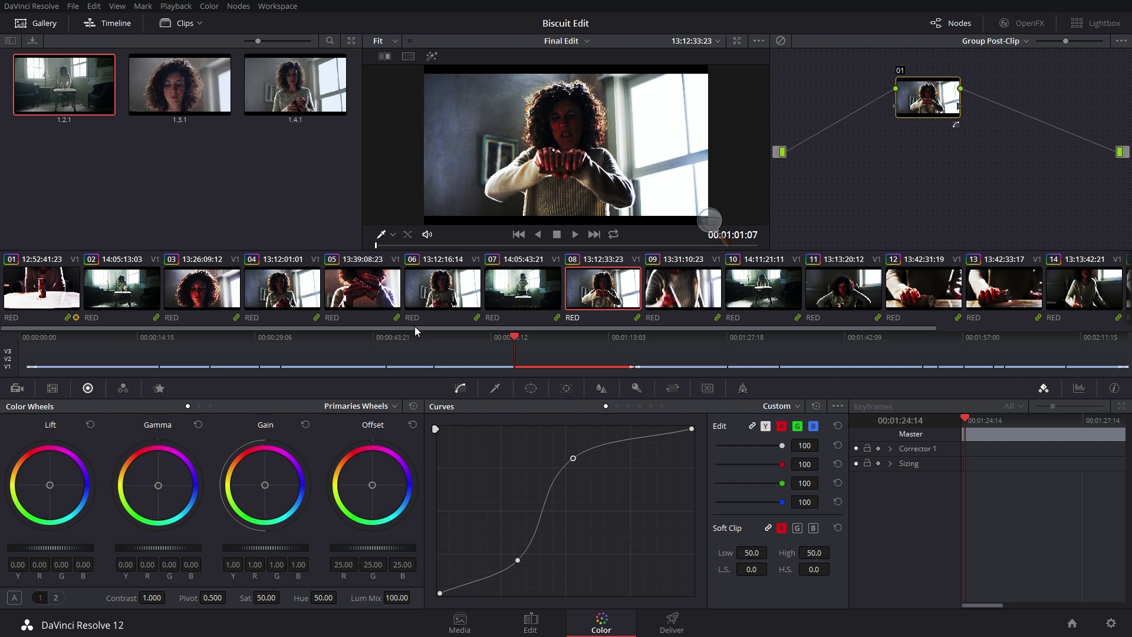
key(ctrl+z)
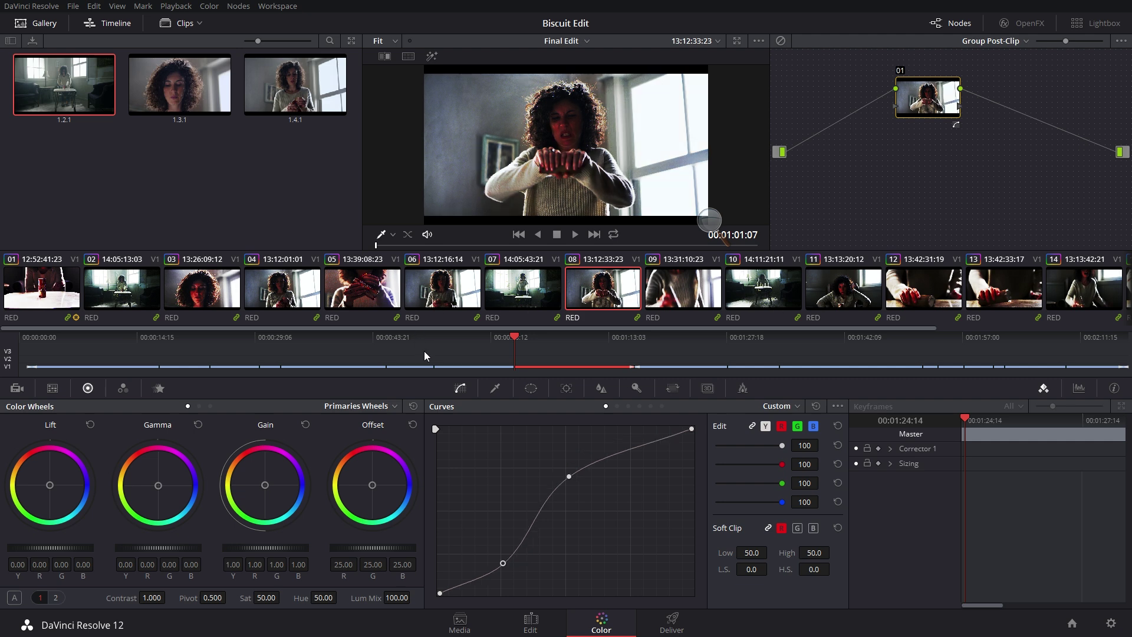
Replace the curve points with a new S-curve darkening shadows and brightening upper mids.
right_click(569, 477)
right_click(503, 563)
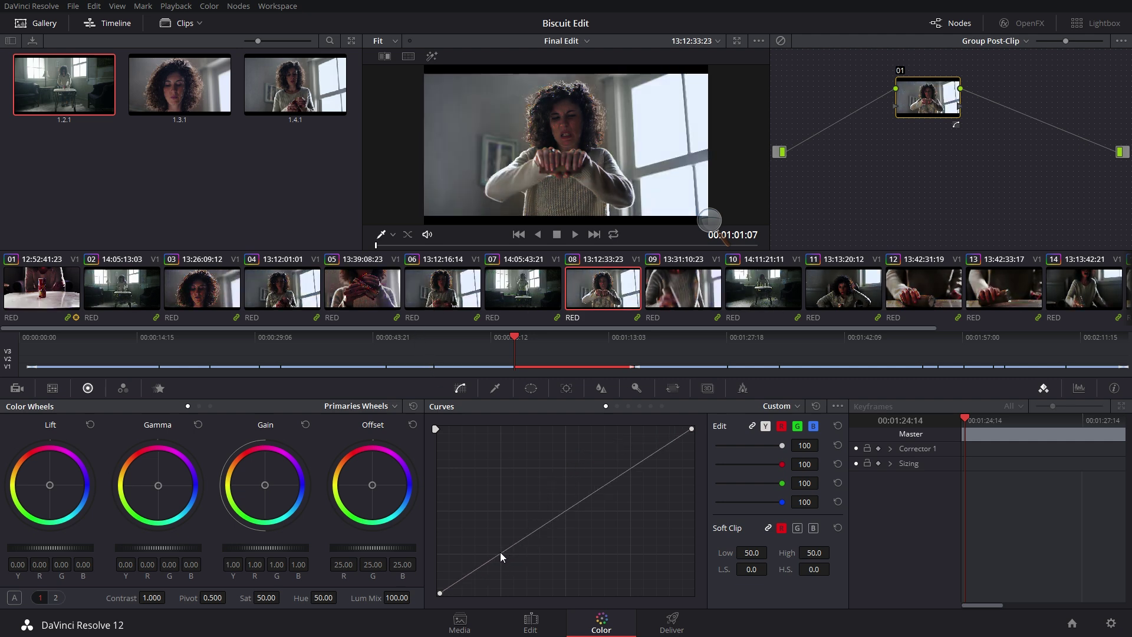
drag(485, 561, 492, 567)
drag(612, 488, 595, 472)
Lower saturation to 38.80 and push the Gamma wheel slightly toward blue.
drag(265, 597, 248, 597)
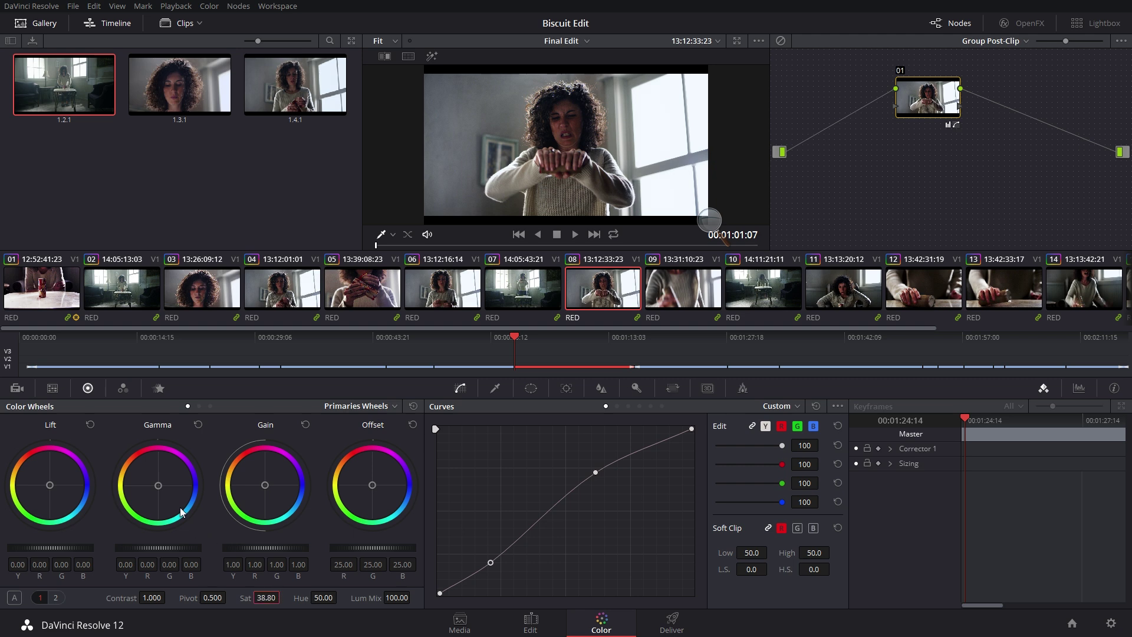
drag(157, 486, 192, 508)
drag(927, 100, 859, 102)
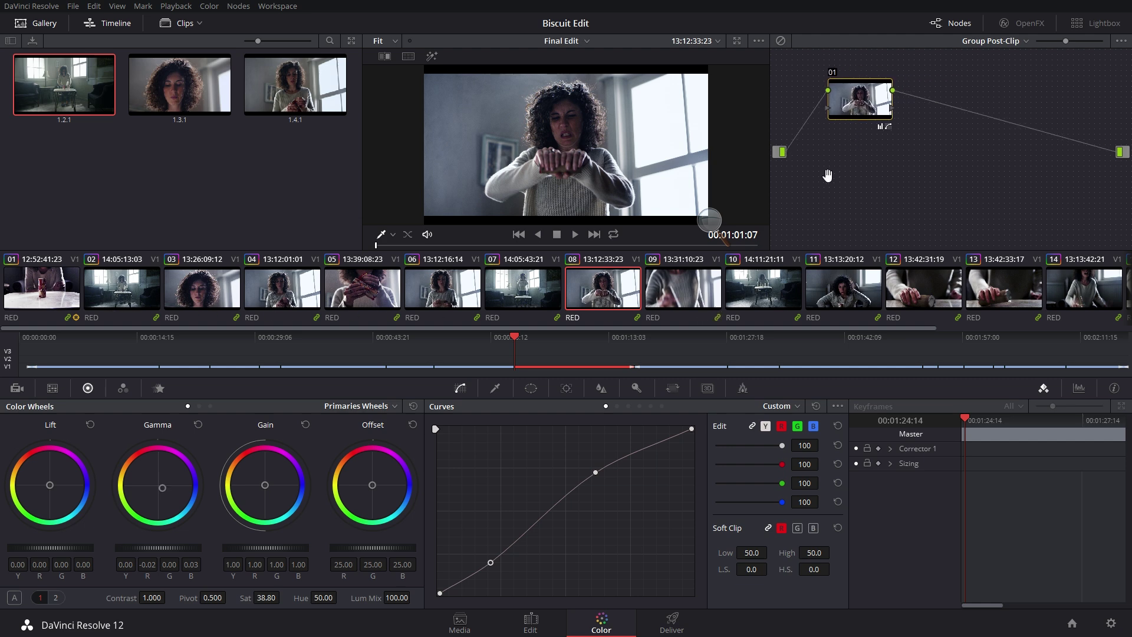
Add serial node 02 after node 01 and set its blur radius to 0.85.
key(alt+s)
drag(926, 108, 940, 111)
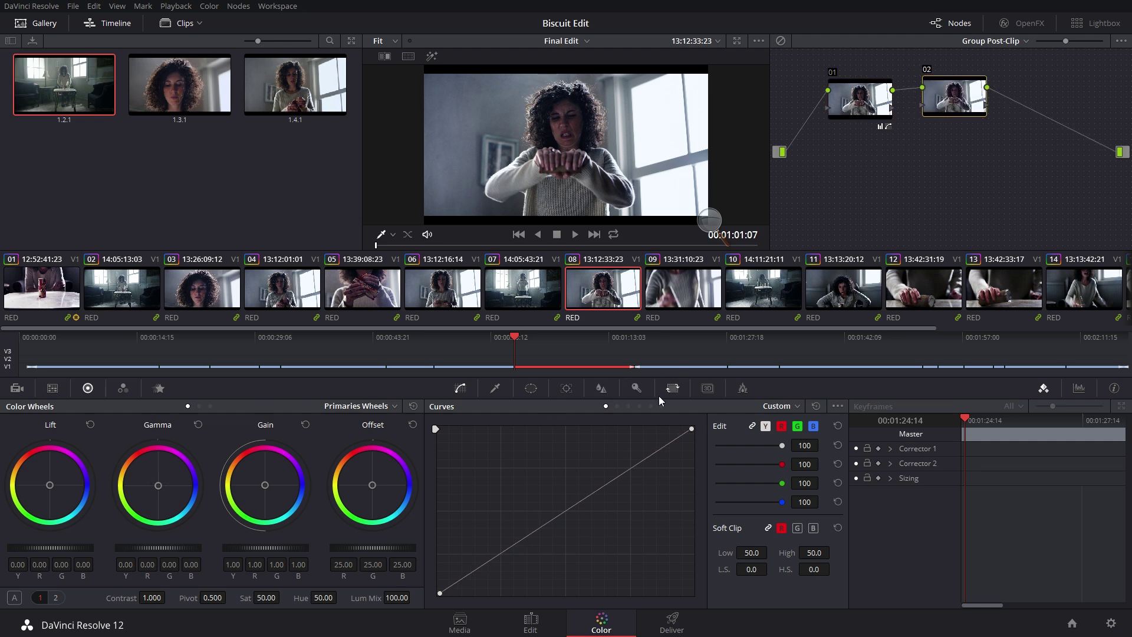
click(600, 389)
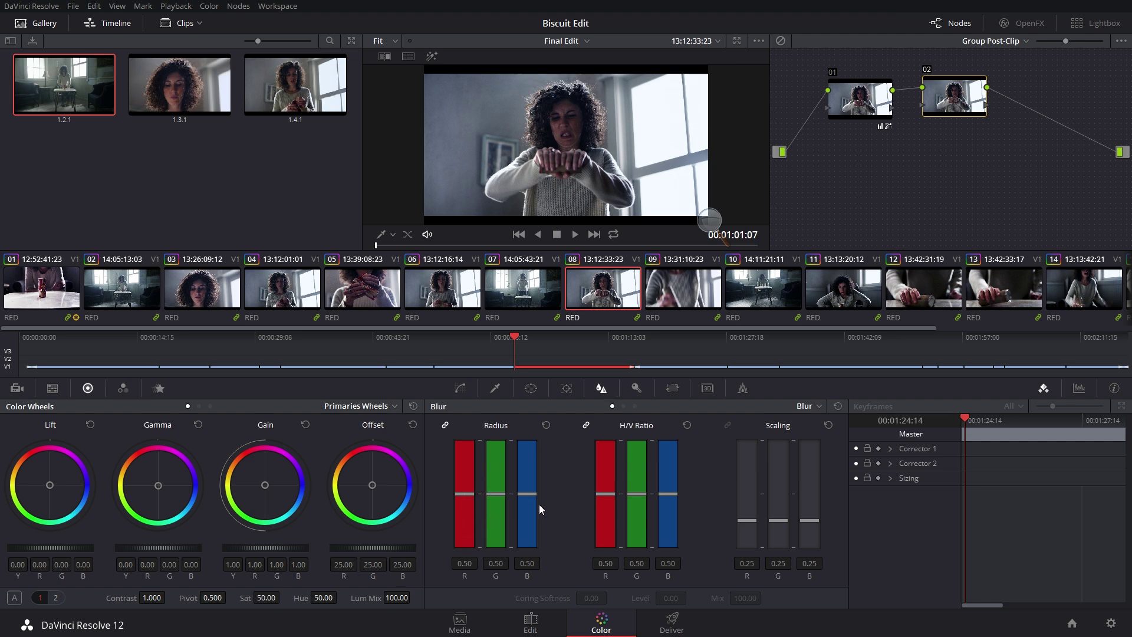
mouse_move(526, 502)
mouse_down()
mouse_move(529, 451)
mouse_move(532, 529)
mouse_move(533, 501)
mouse_up()
In the enlarged viewer, bring the linked blur radius down to 0.44 to sharpen.
key(alt+f)
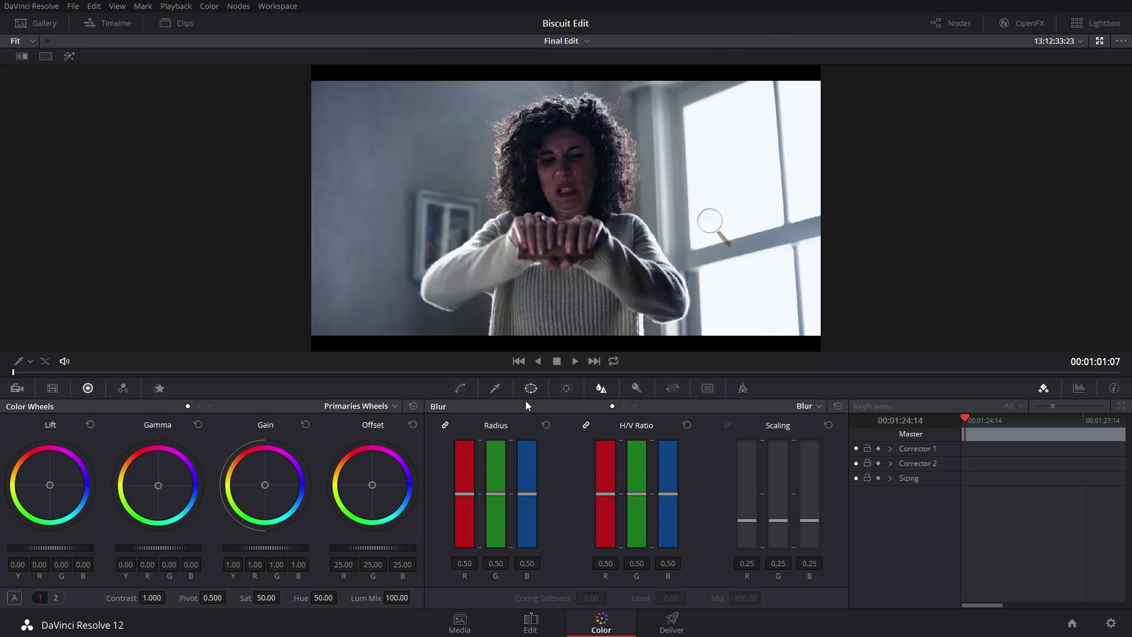
drag(525, 494, 525, 504)
drag(525, 502, 525, 502)
drag(528, 497, 529, 500)
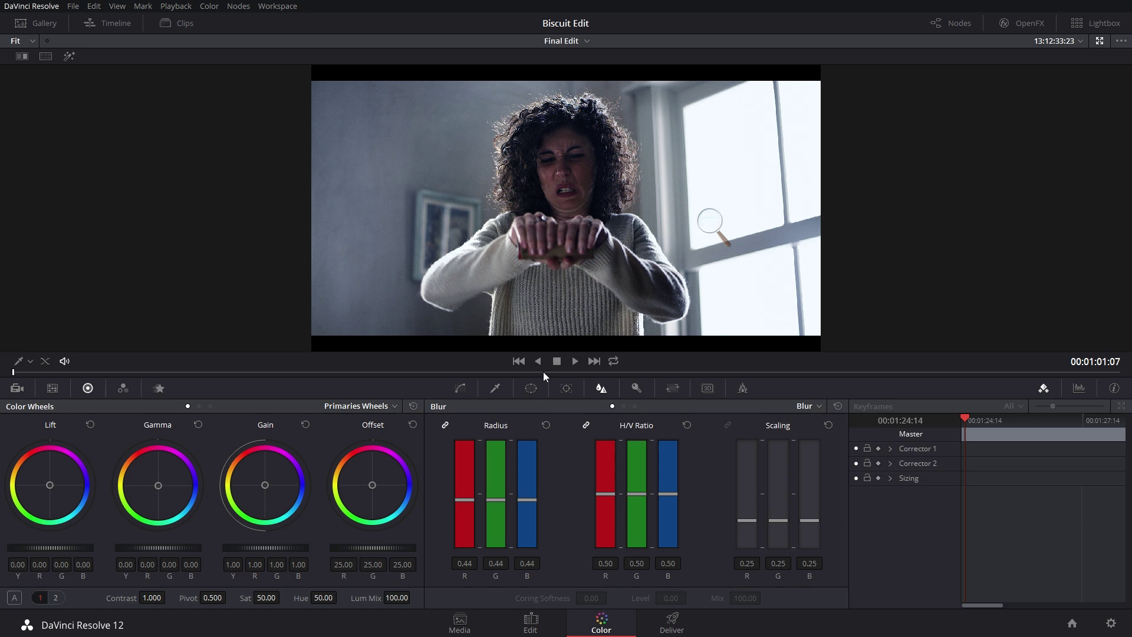
key(alt+f)
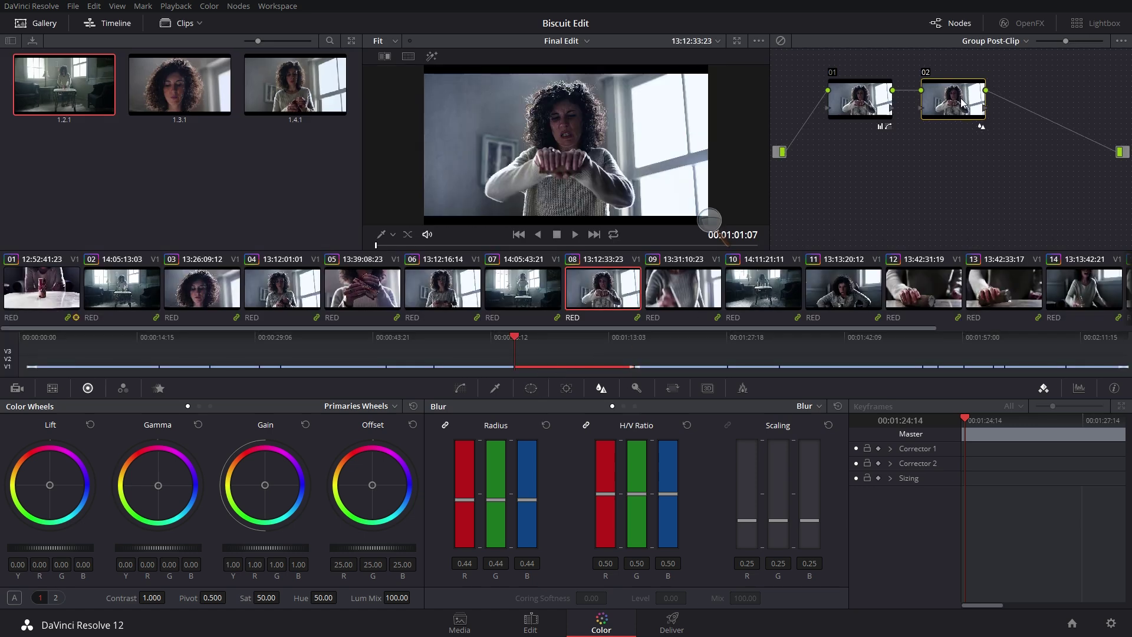
Add serial node 03 after node 02 and enable its circular window.
drag(973, 95, 969, 94)
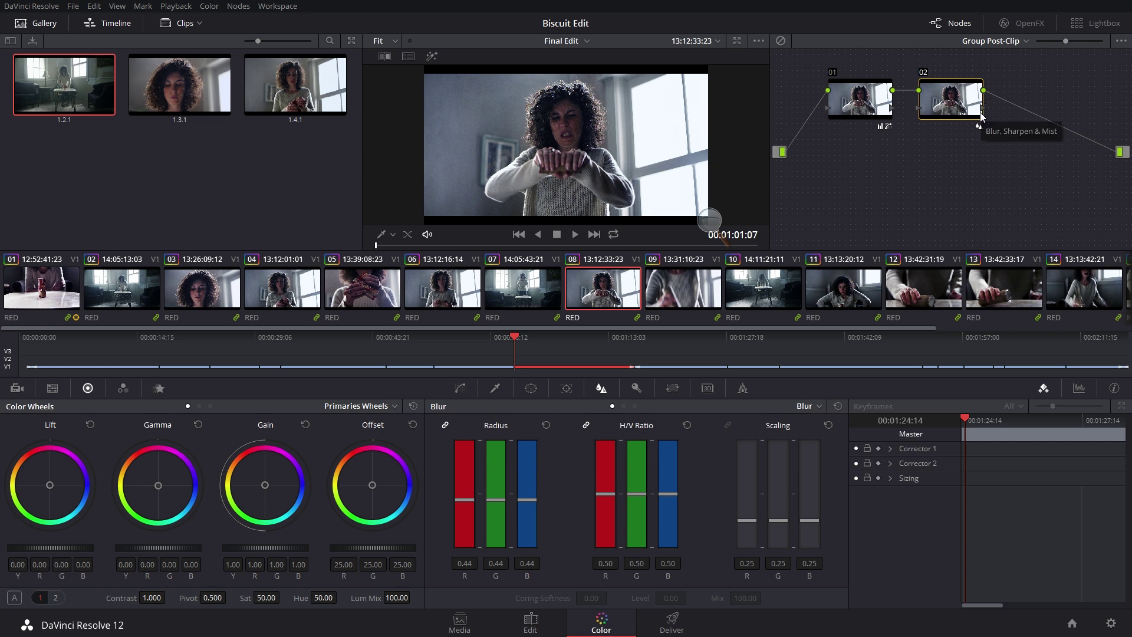
key(alt+s)
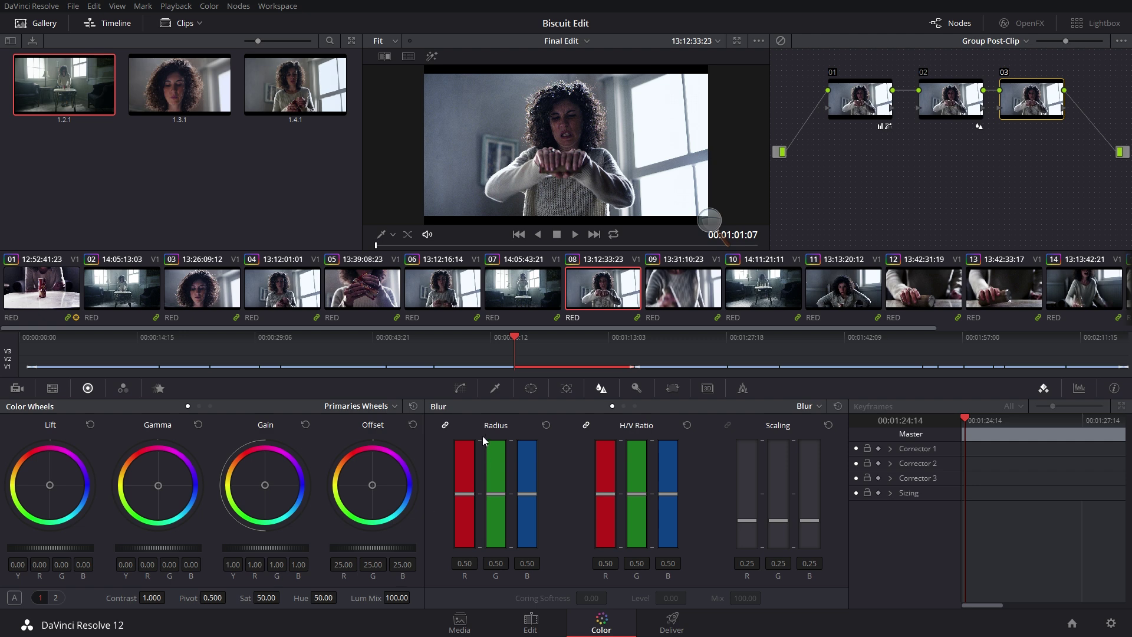
click(531, 388)
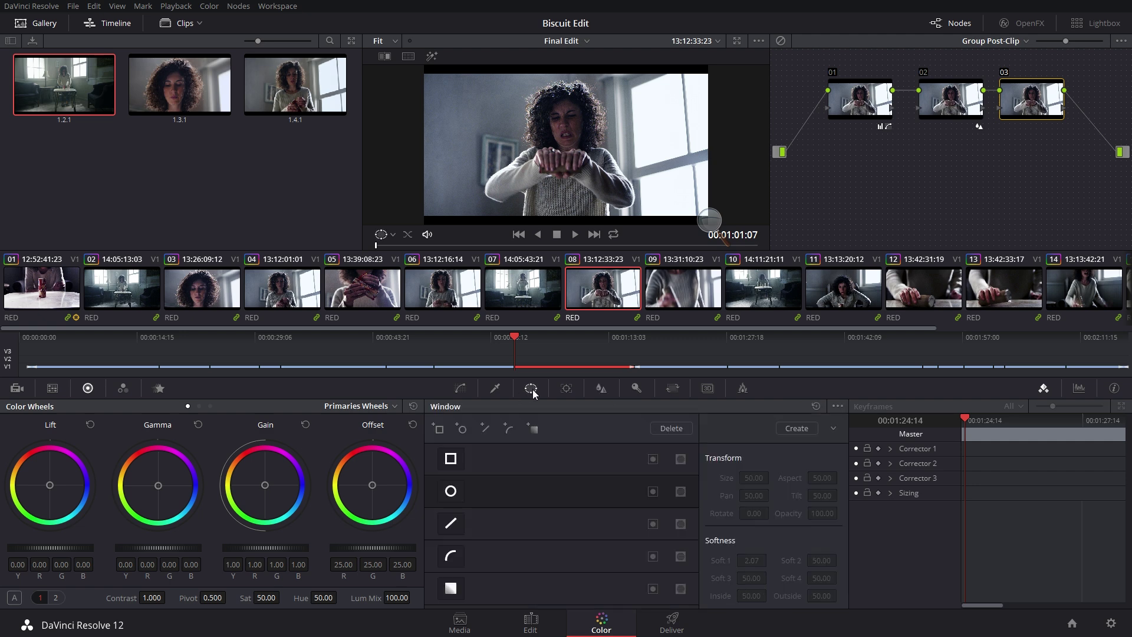
click(451, 492)
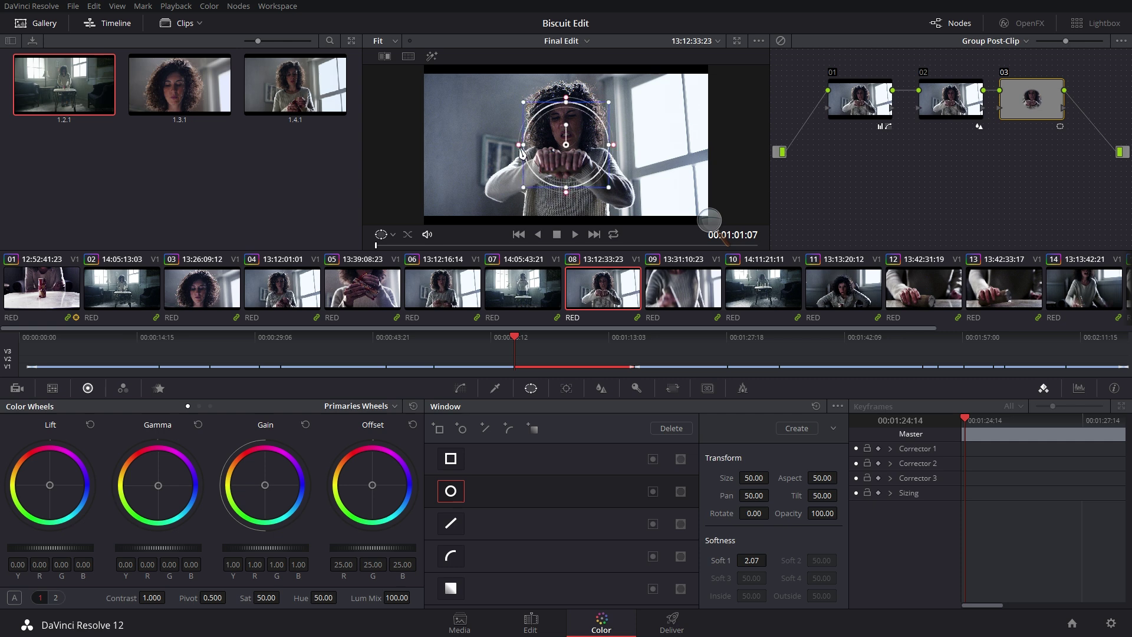
Shape the window into a wide ellipse: size 60.94, aspect 76.98, Soft 1 at 4.30.
drag(526, 150, 448, 146)
drag(567, 190, 567, 217)
drag(452, 151, 424, 150)
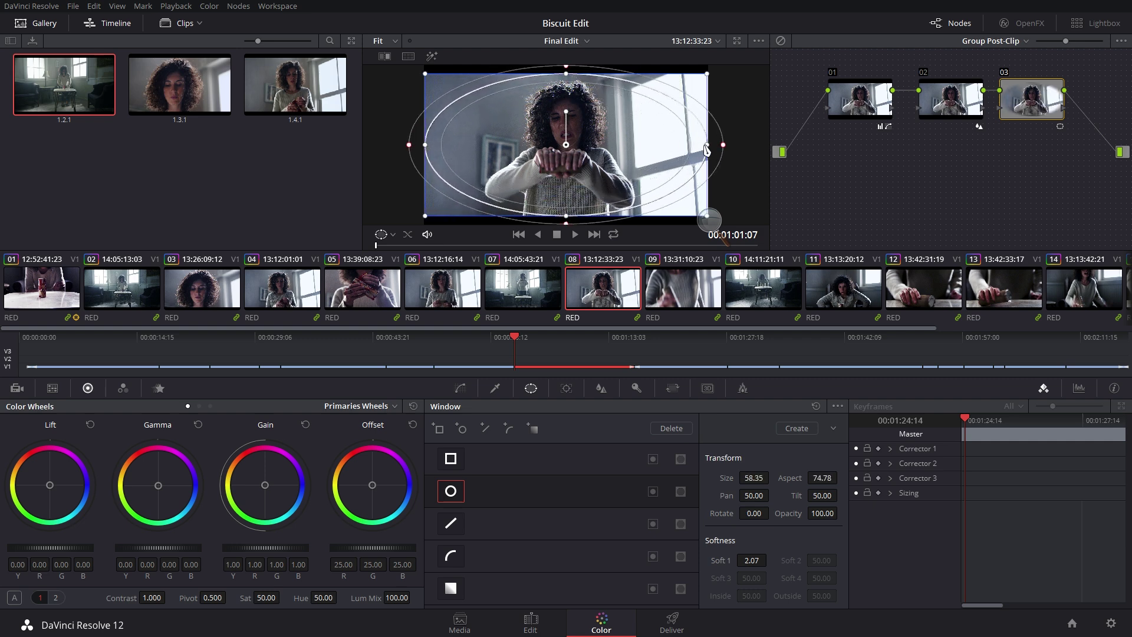
drag(566, 79, 566, 82)
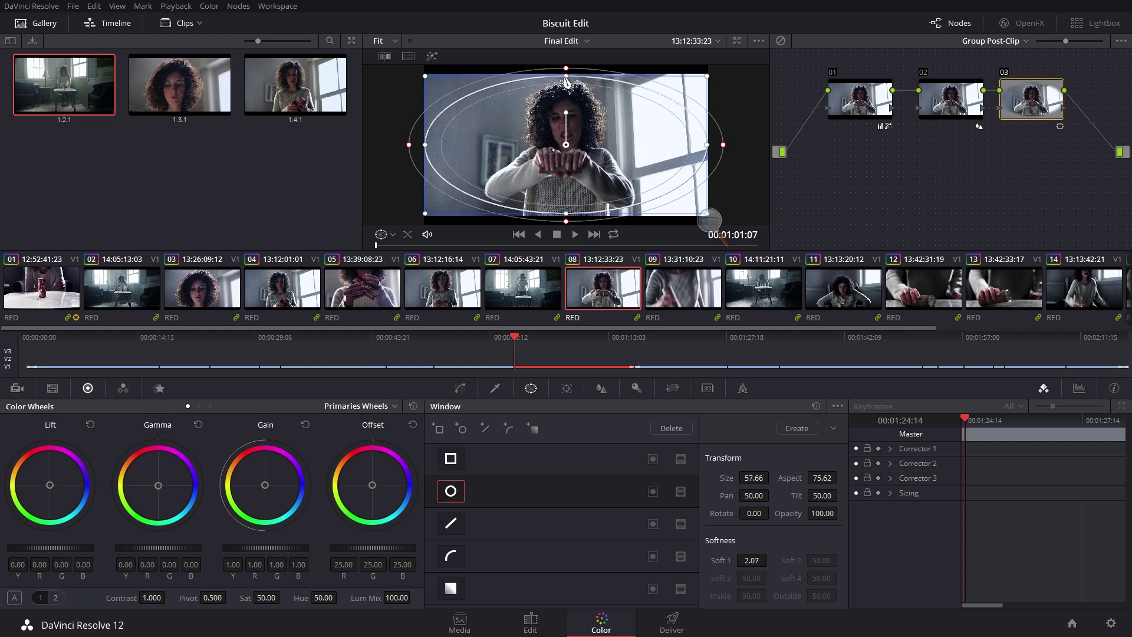
drag(722, 150, 740, 157)
drag(567, 221, 567, 225)
drag(426, 147, 393, 145)
Invert the oval window and drag the Offset wheel down to 10.90 to darken the edges.
drag(564, 69, 565, 66)
click(652, 491)
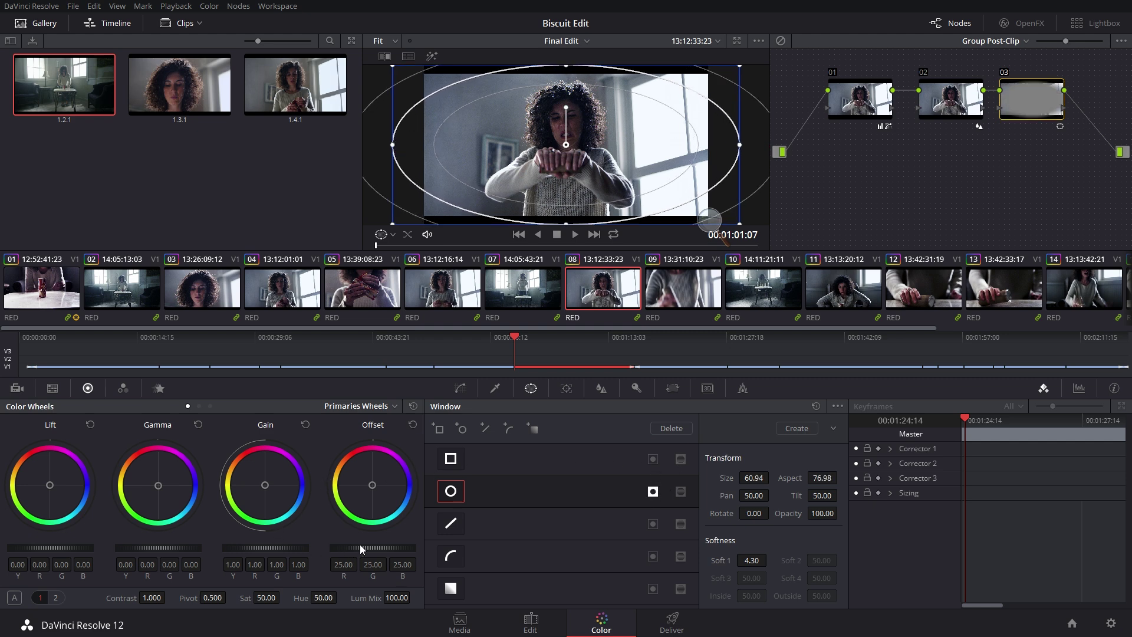
drag(310, 545, 220, 546)
drag(329, 550, 312, 550)
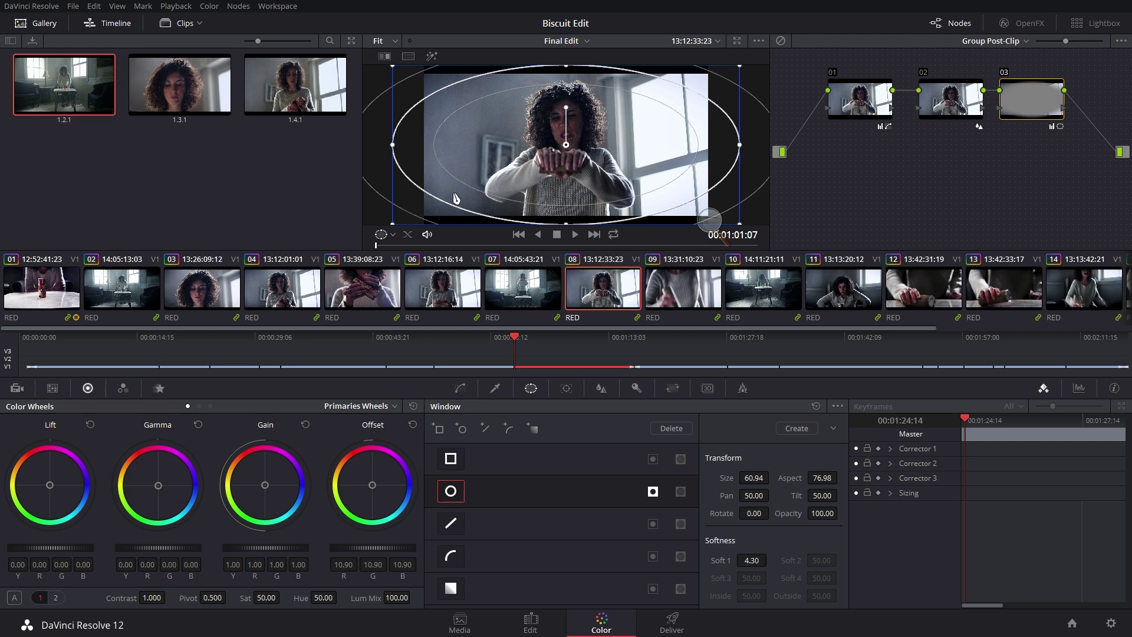
Toggle the window outline and node 03 bypass to compare the vignette.
key(shift+grave)
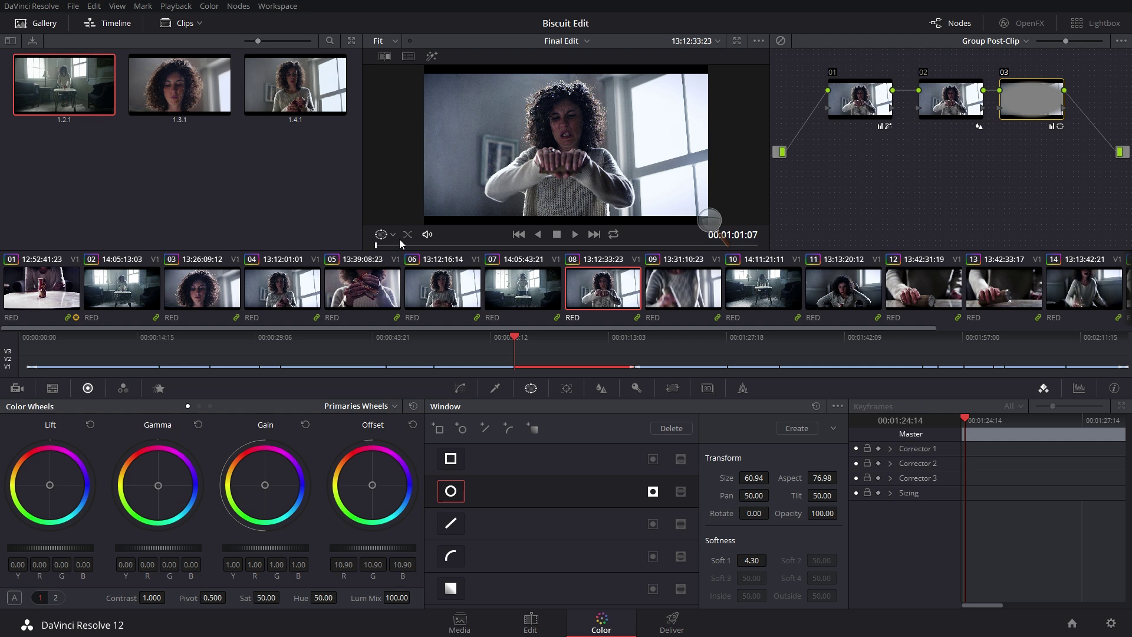
key(shift+grave)
key(shift+grave)
key(shift+grave)
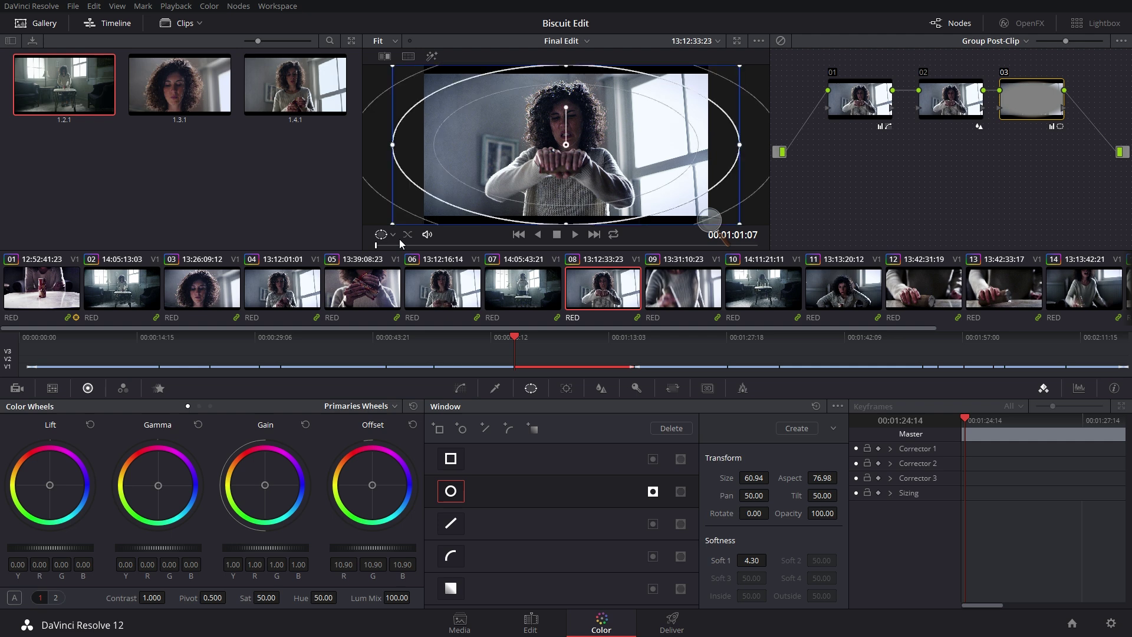
key(shift+grave)
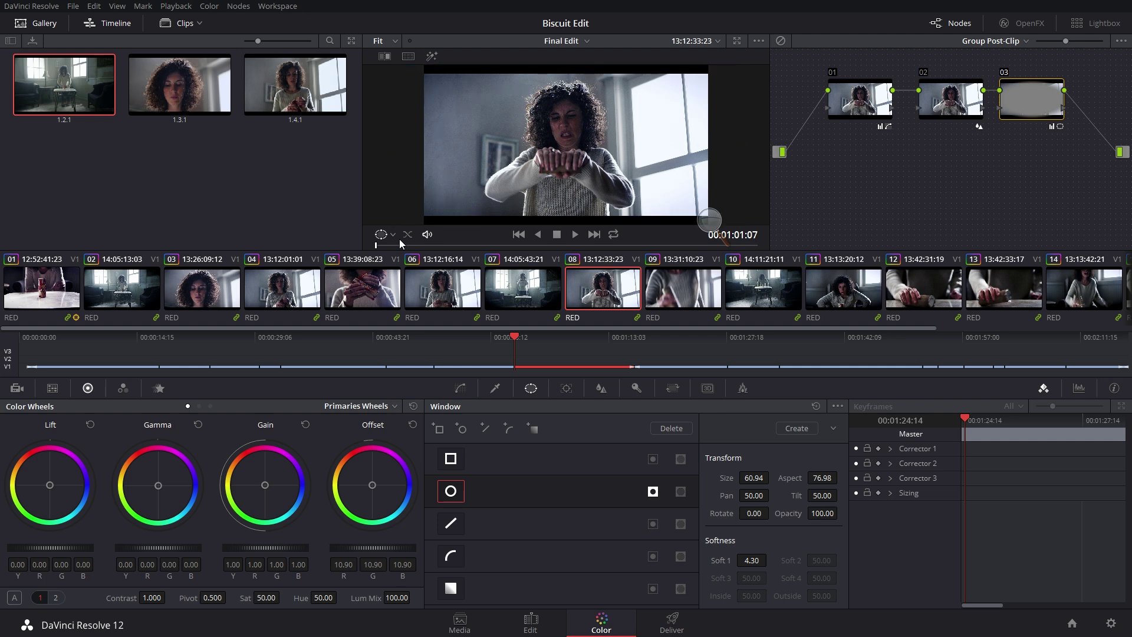
key(shift+grave)
key(shift+grave)
key(shift+grave)
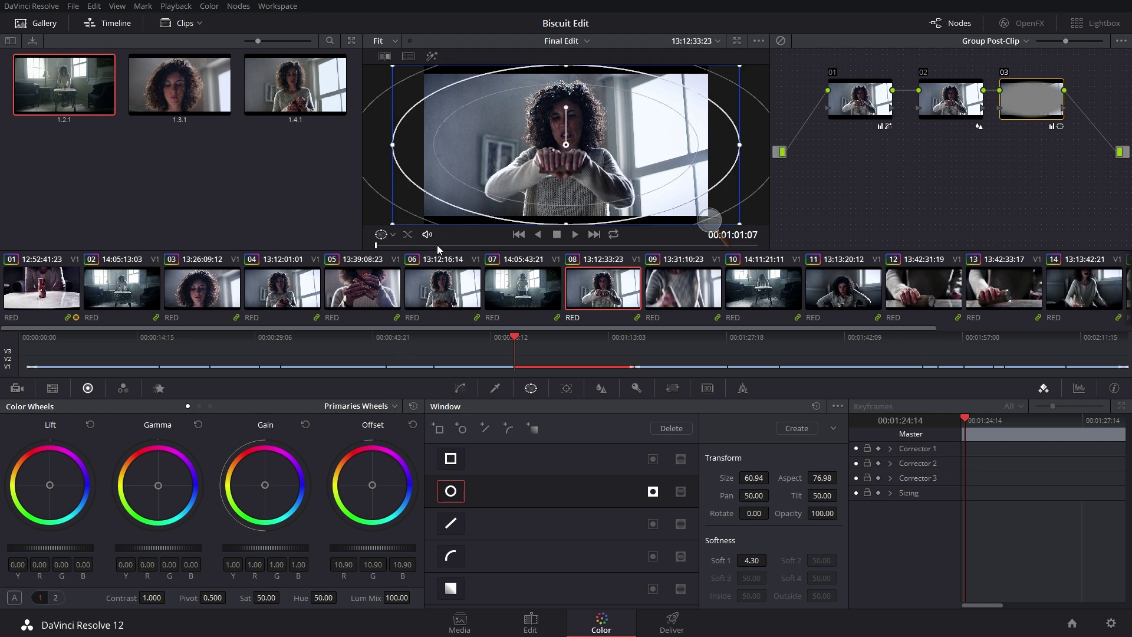
key(shift+grave)
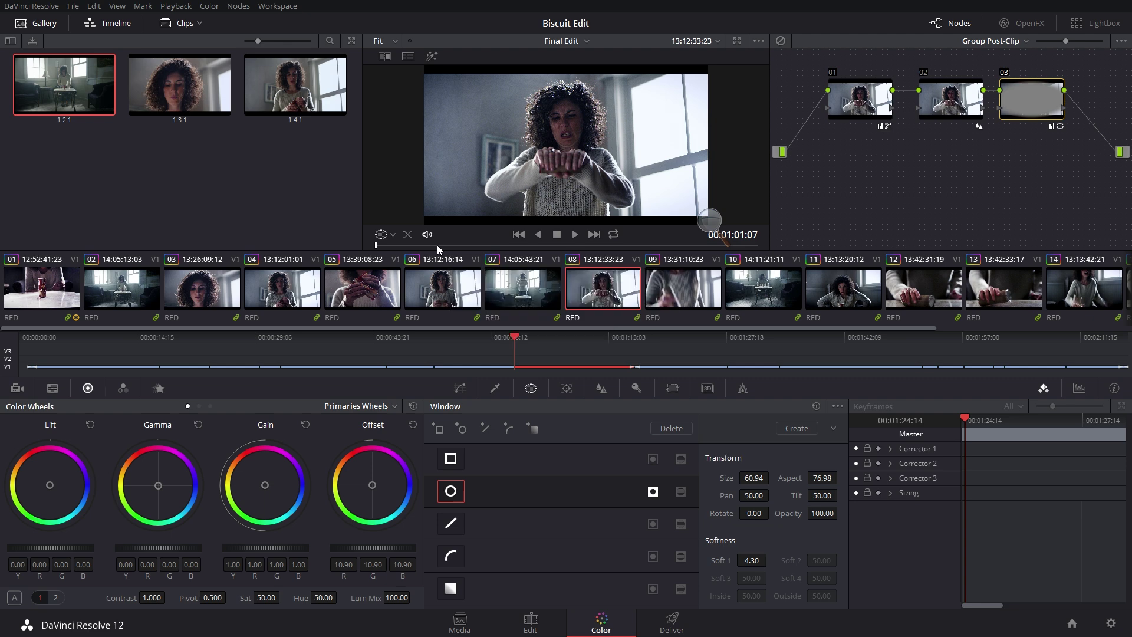
key(ctrl+d)
key(ctrl+d)
key(ctrl+d)
key(ctrl+d)
key(ctrl+d)
key(ctrl+d)
key(ctrl+d)
key(ctrl+d)
On node 01, enable a Curve window and begin tracing the woman's left side.
click(857, 105)
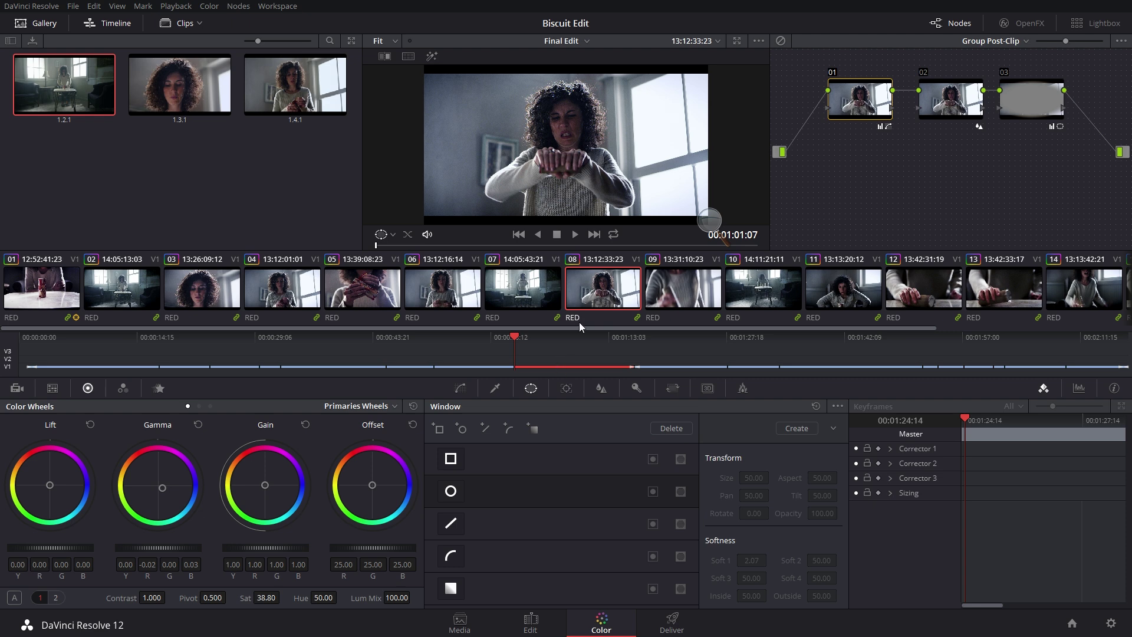
click(450, 556)
click(529, 97)
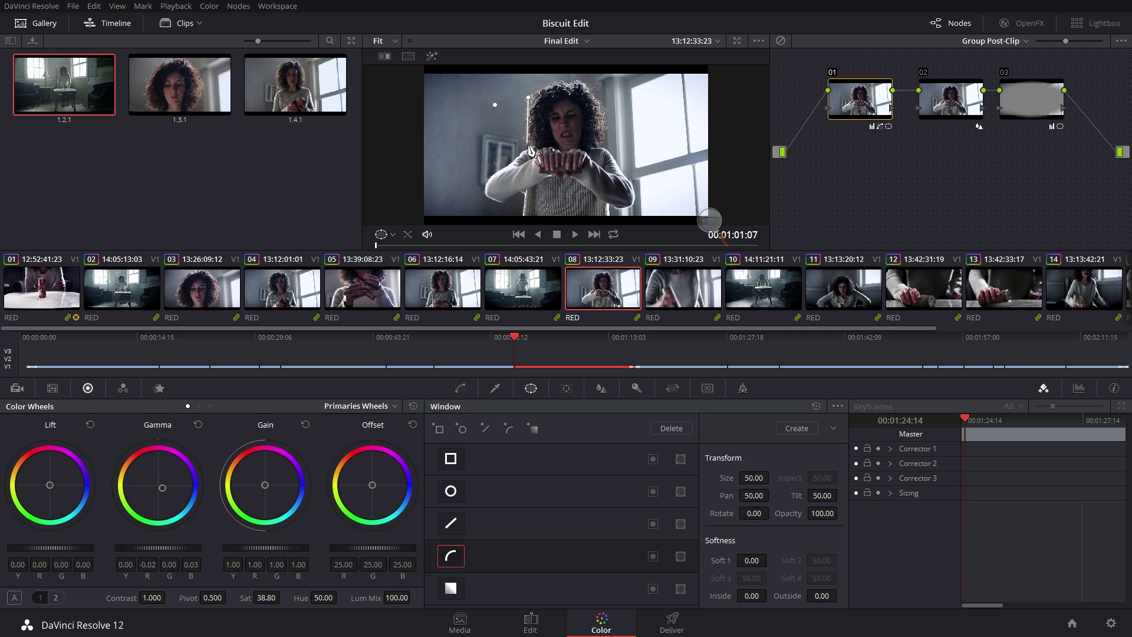
drag(527, 143, 509, 157)
click(484, 185)
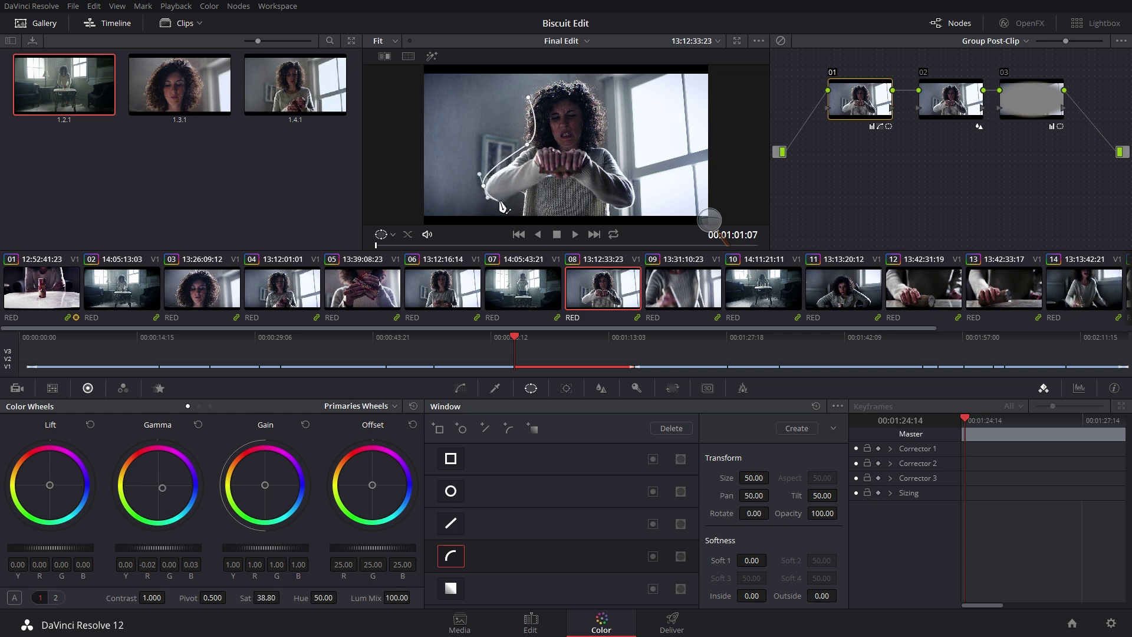
click(503, 200)
mouse_move(510, 204)
mouse_down()
mouse_move(528, 200)
mouse_move(528, 212)
mouse_move(527, 196)
mouse_up()
Trace her right side and head, close and round the mask, then turn it off.
click(550, 182)
click(550, 208)
click(603, 208)
click(618, 186)
click(607, 154)
click(597, 117)
click(596, 80)
click(585, 78)
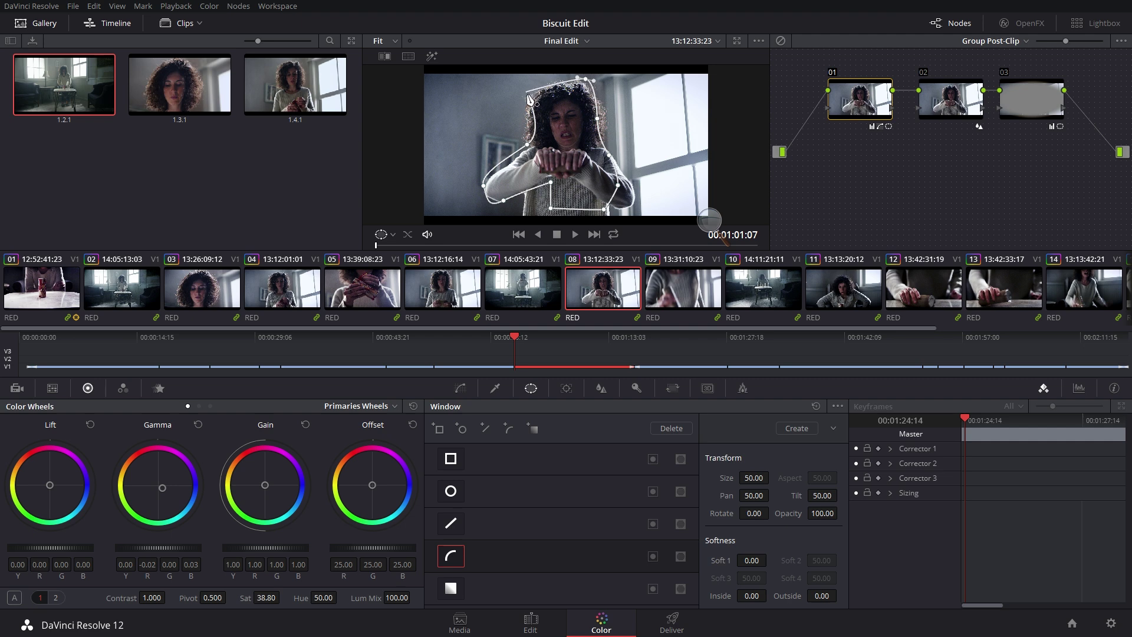
click(528, 98)
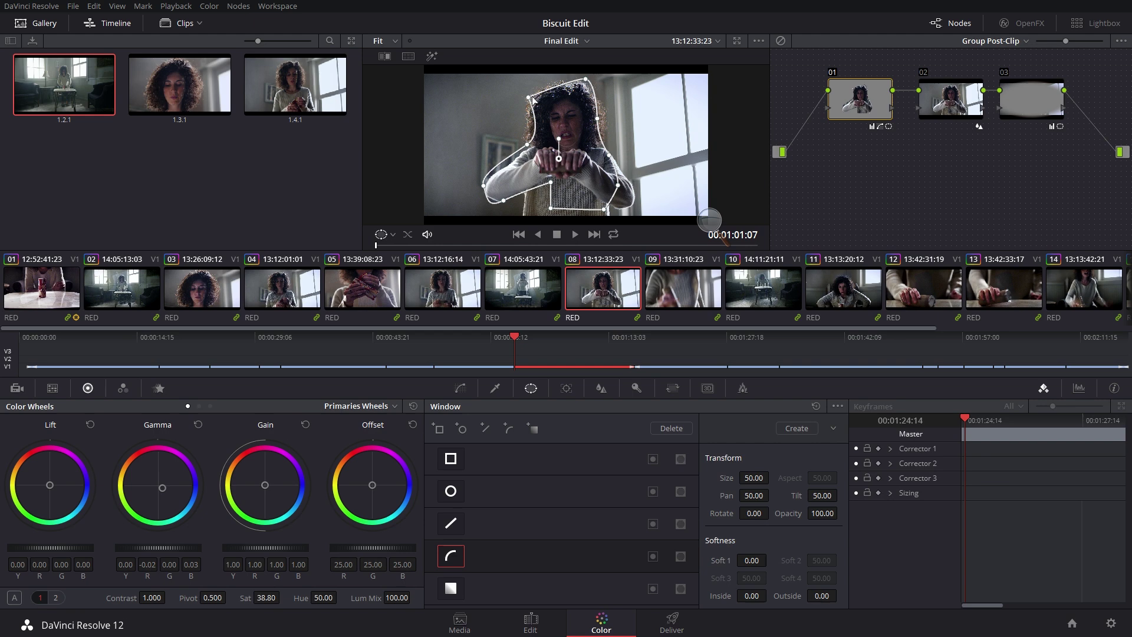
drag(530, 97, 518, 116)
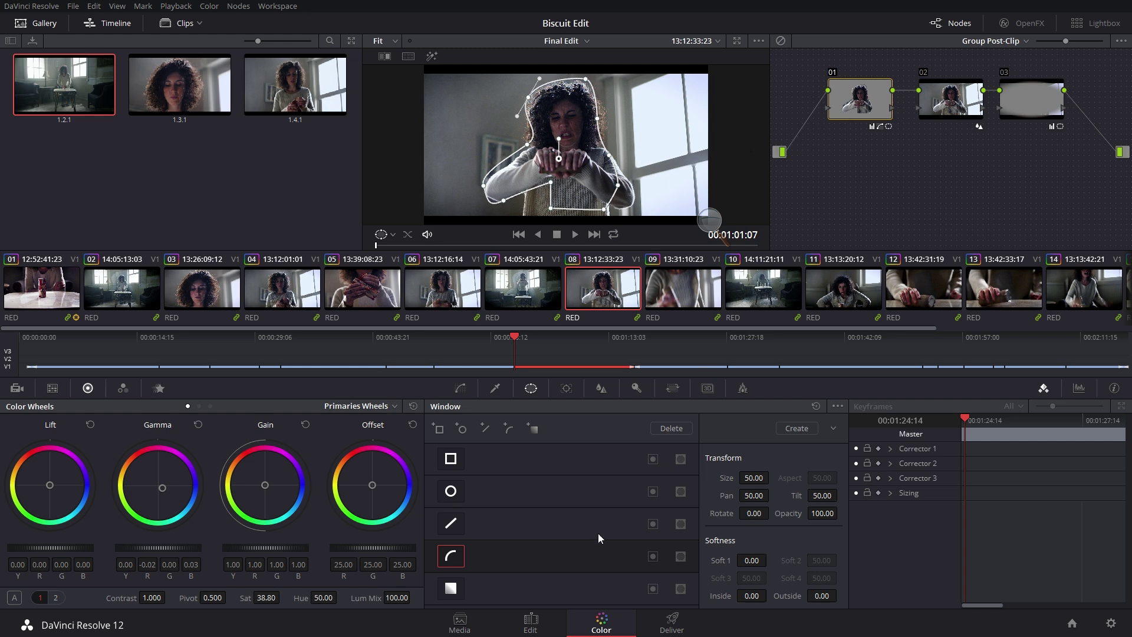
click(451, 560)
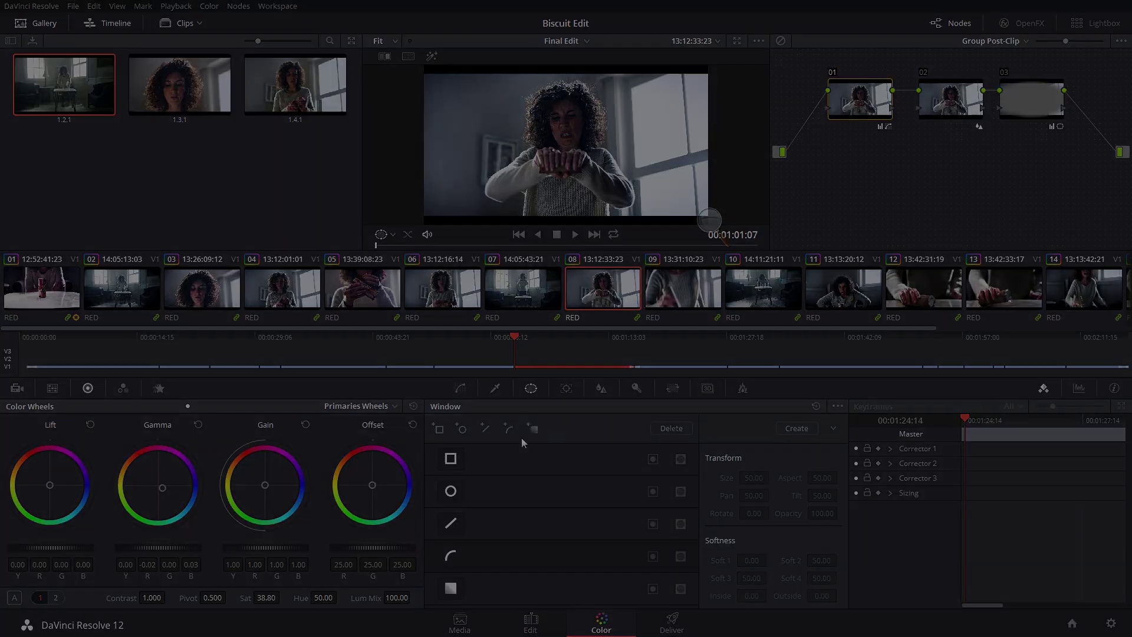